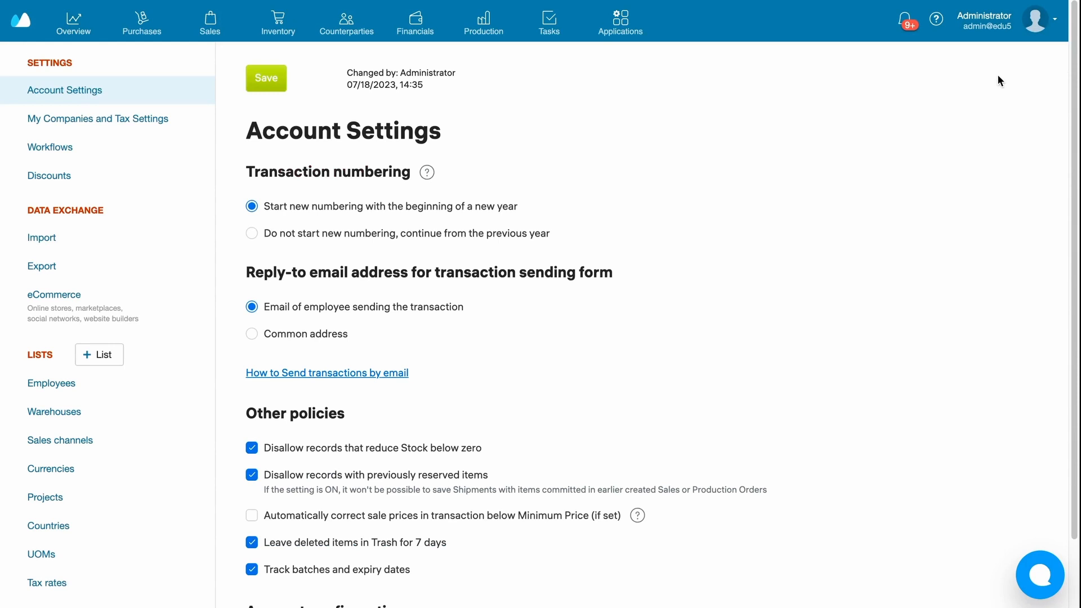
- Save the account settings with tracking of batches and expiry dates enabled
scroll(682, 192, "down", 3)
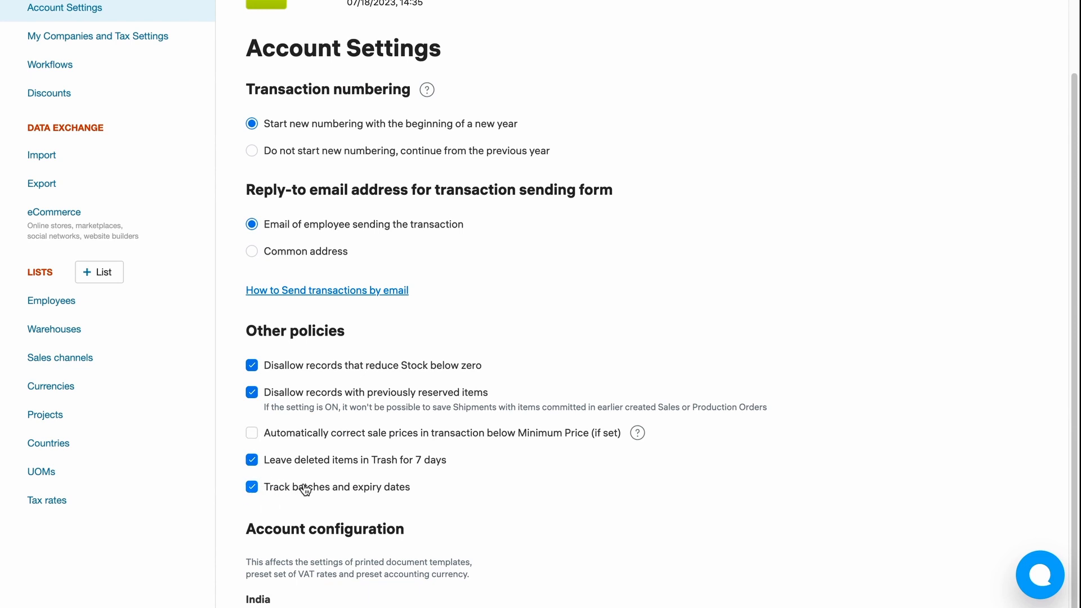
scroll(445, 367, "up", 3)
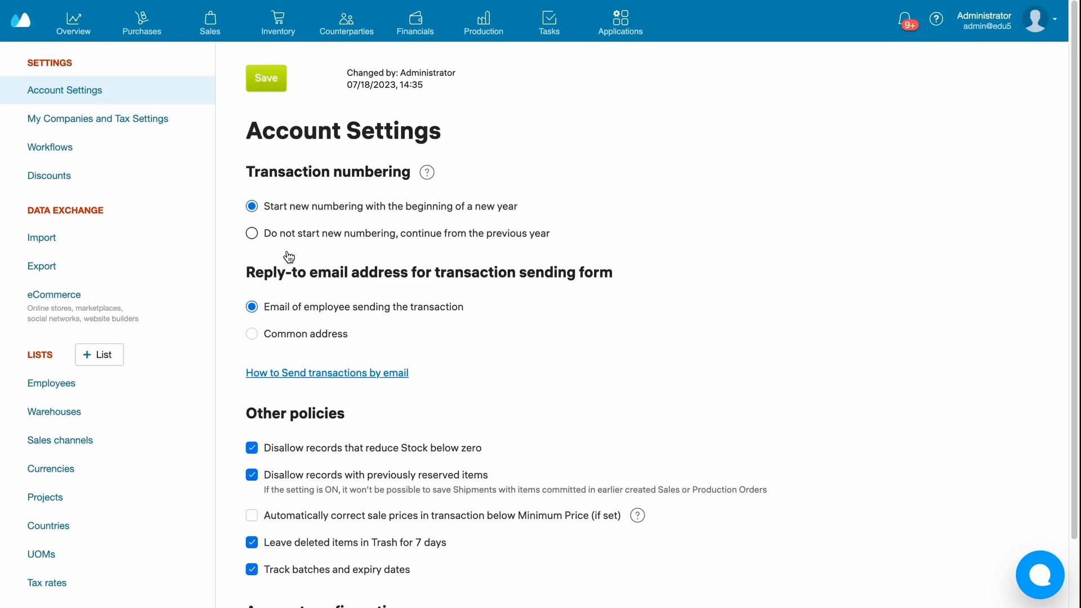
left_click(262, 86)
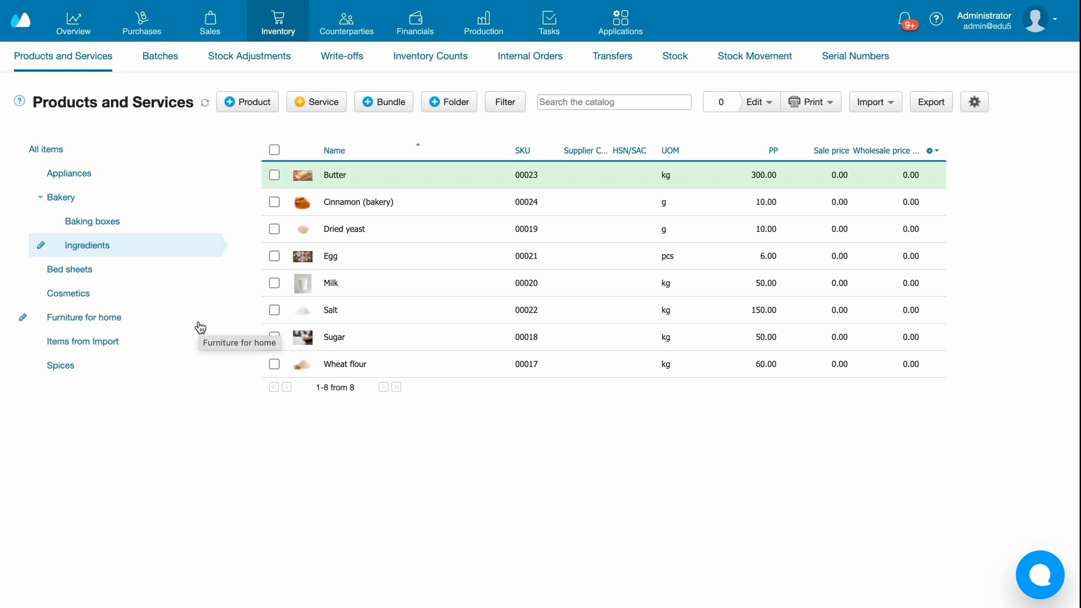
- Save the Butter product with batch and expiry dates tracking enabled under its advanced inventory tracking
left_click(373, 175)
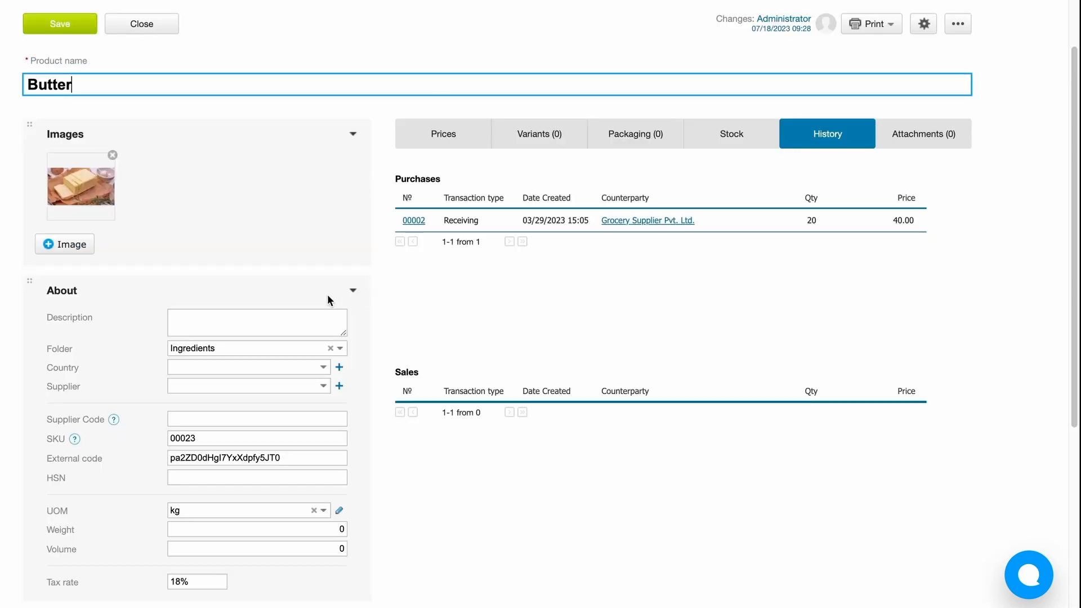
scroll(328, 297, "down", 5)
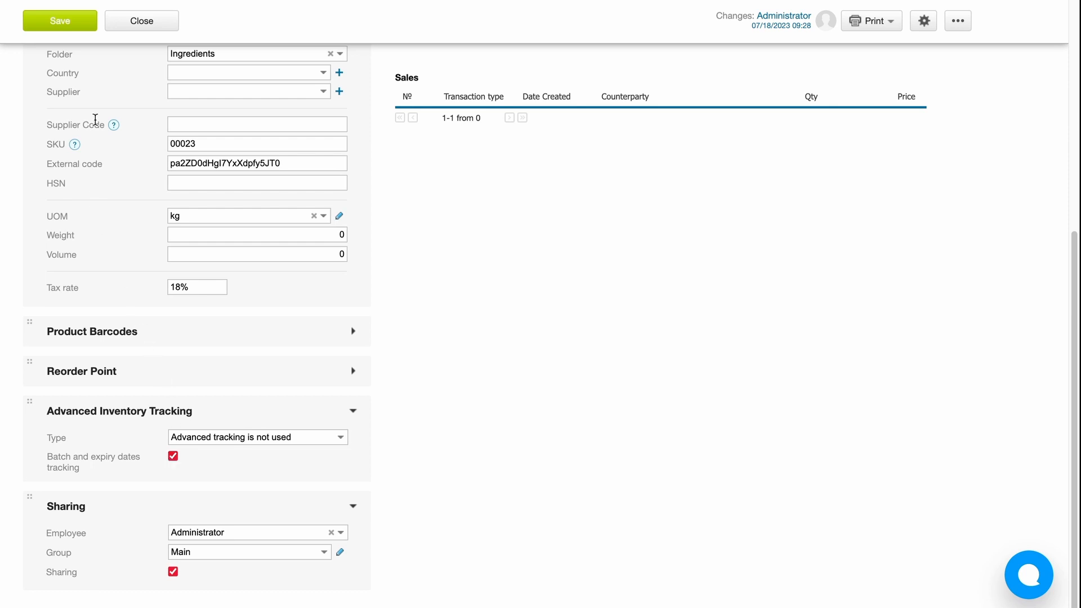
left_click(60, 23)
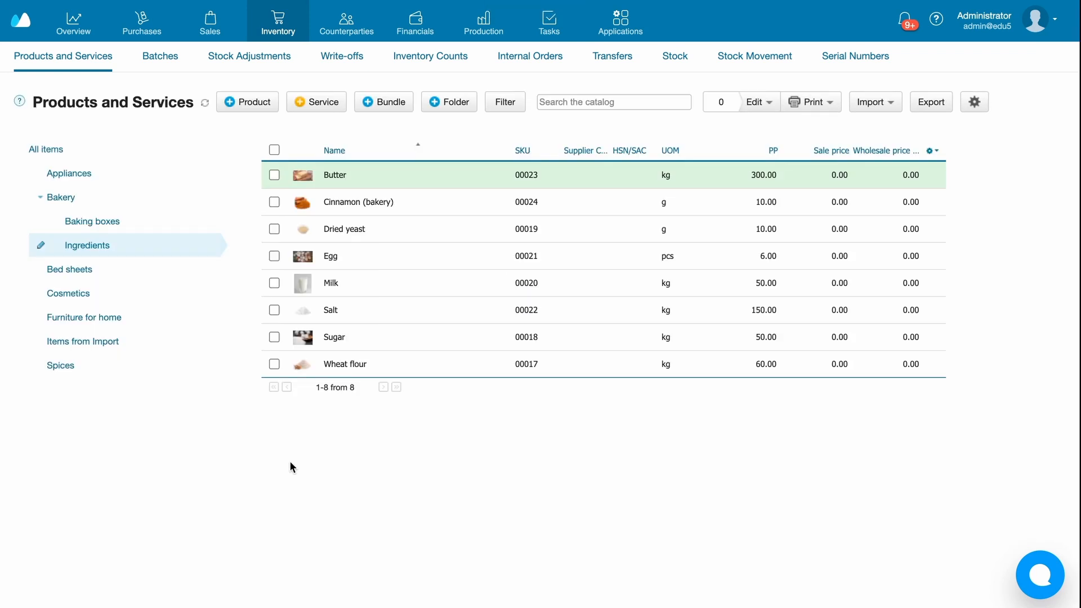
- Bulk edit all products in the Ingredients folder to turn on batch and expiry dates tracking, and apply the change
left_click(274, 150)
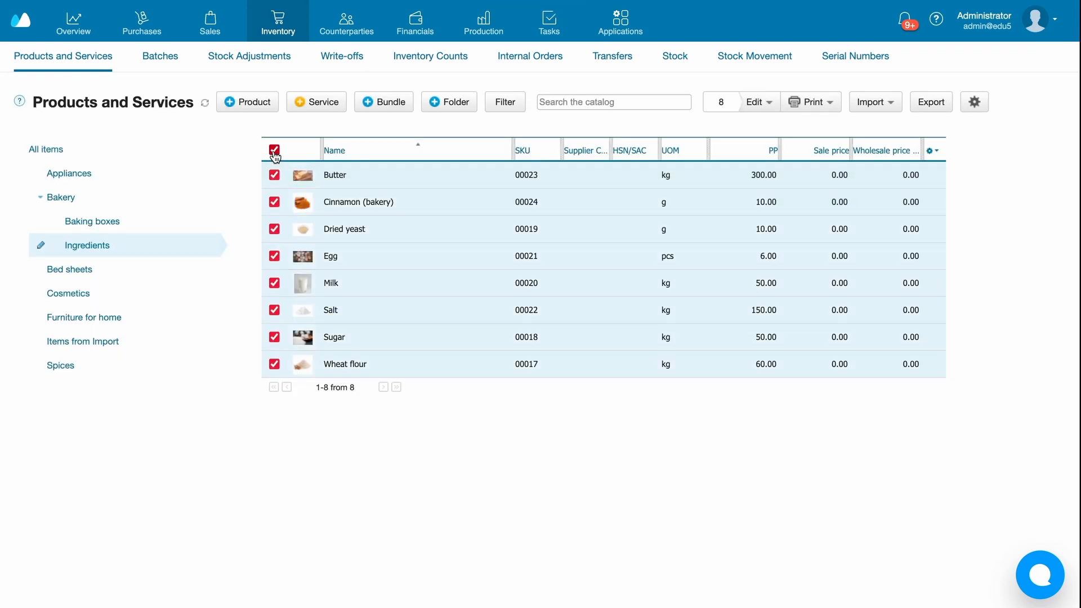
left_click(761, 102)
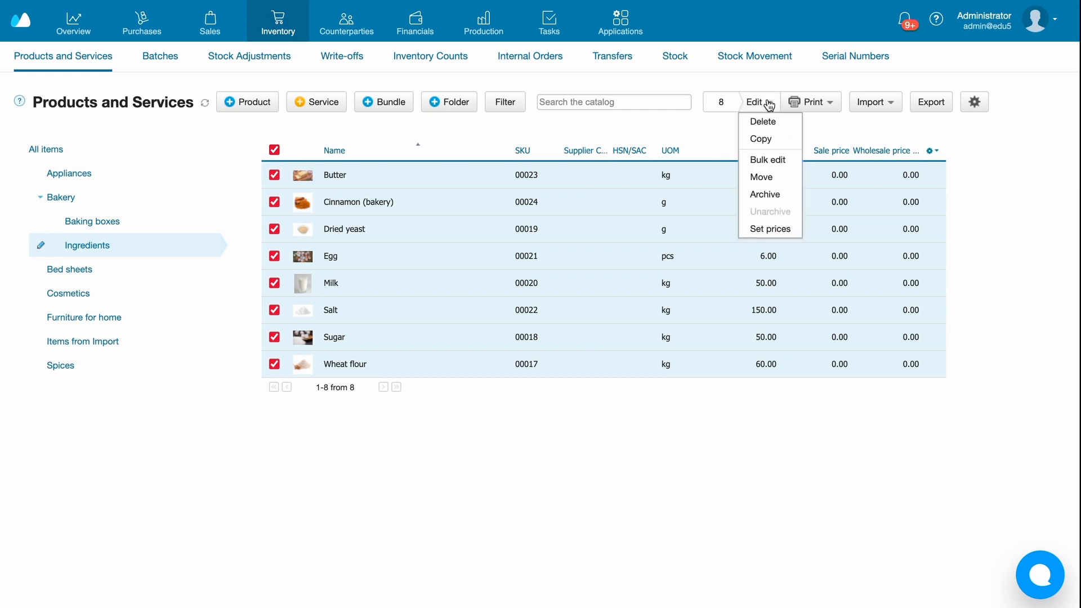
left_click(779, 160)
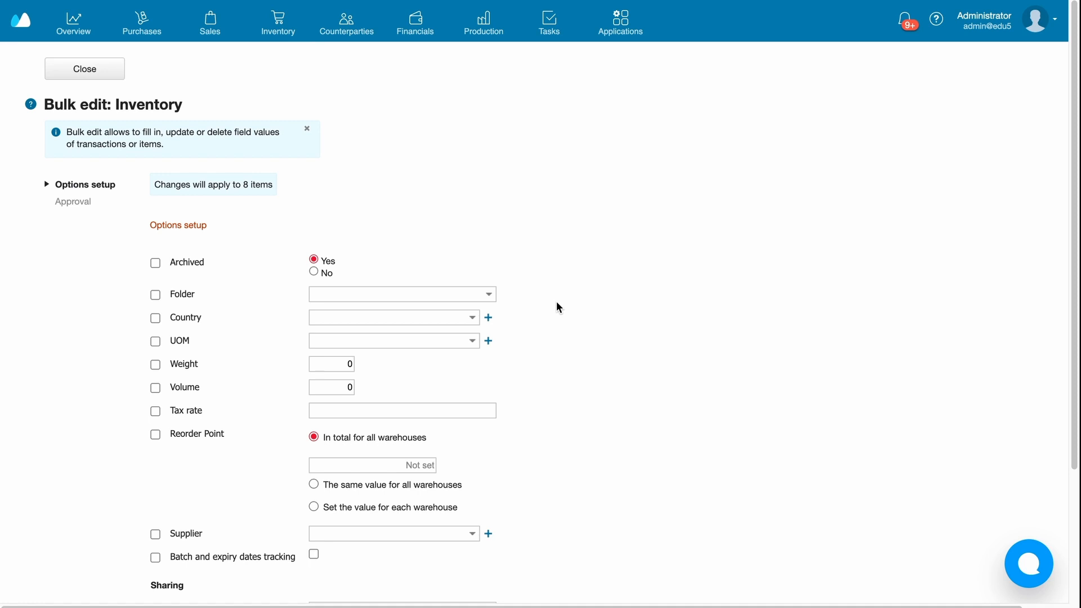
scroll(556, 304, "down", 3)
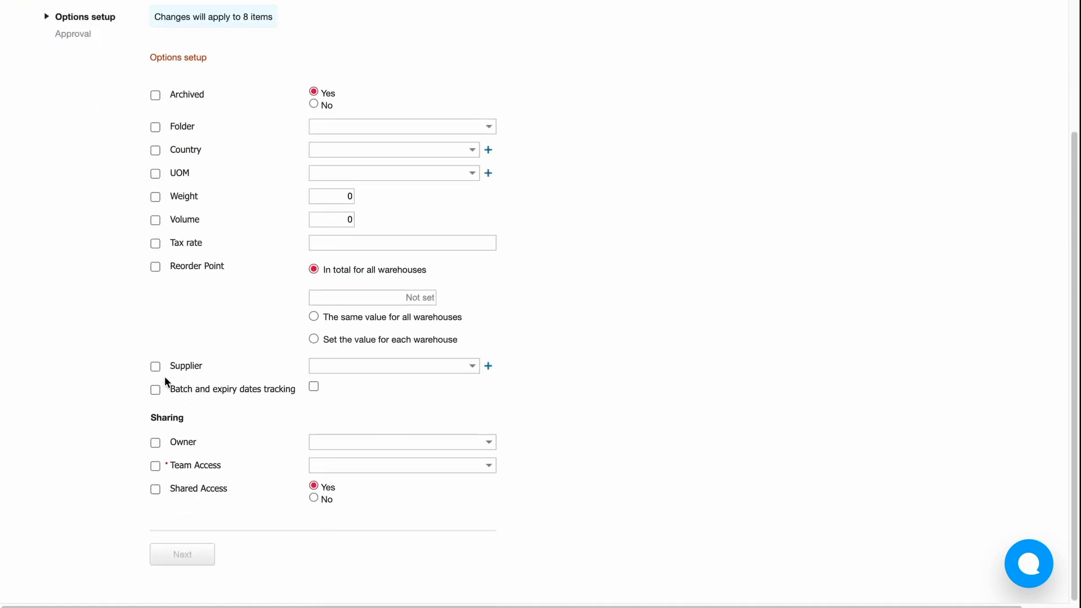
left_click(156, 396)
left_click(313, 387)
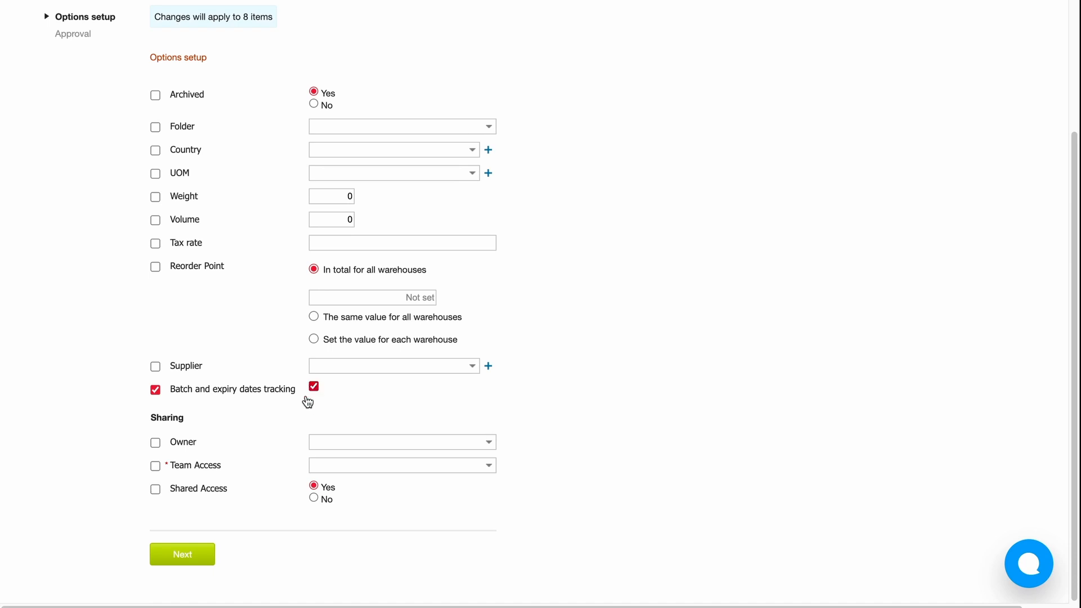
left_click(194, 558)
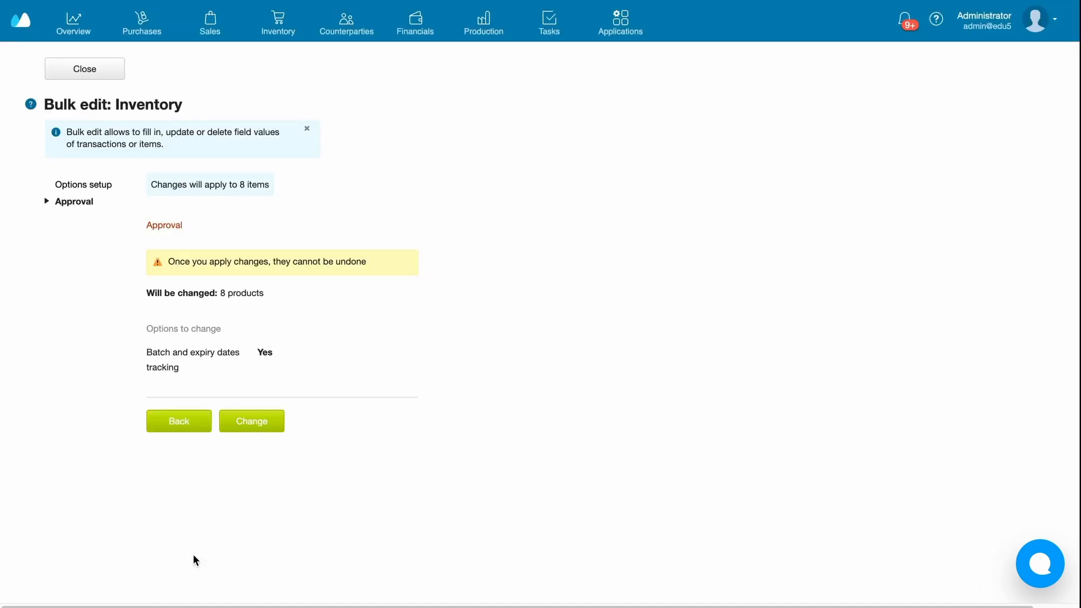
left_click(248, 423)
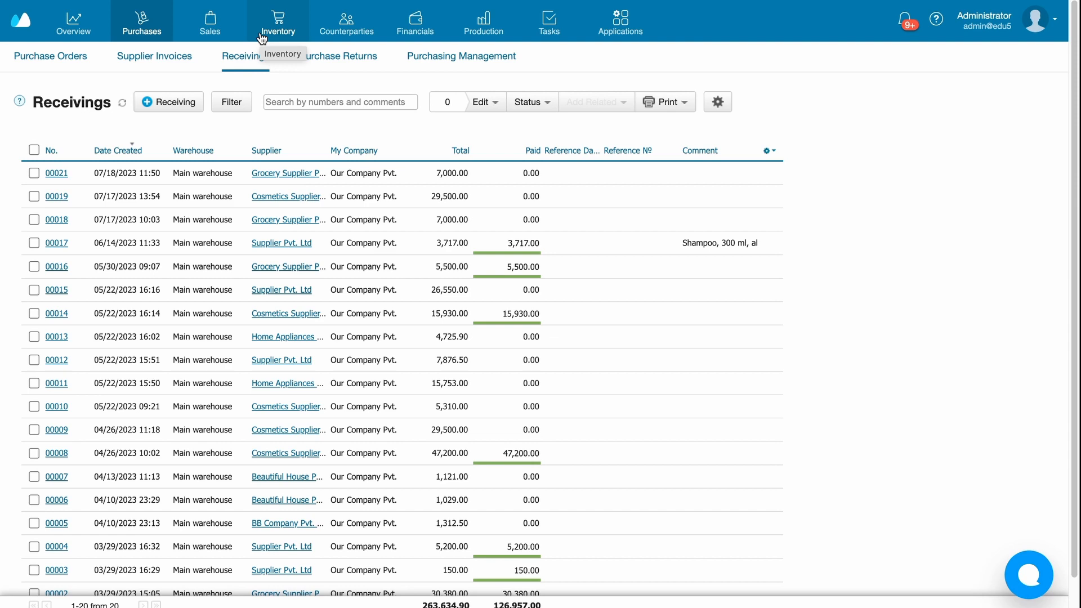
- Create a new purchase receiving and add Butter with a received quantity of 50 kg
left_click(232, 57)
left_click(157, 106)
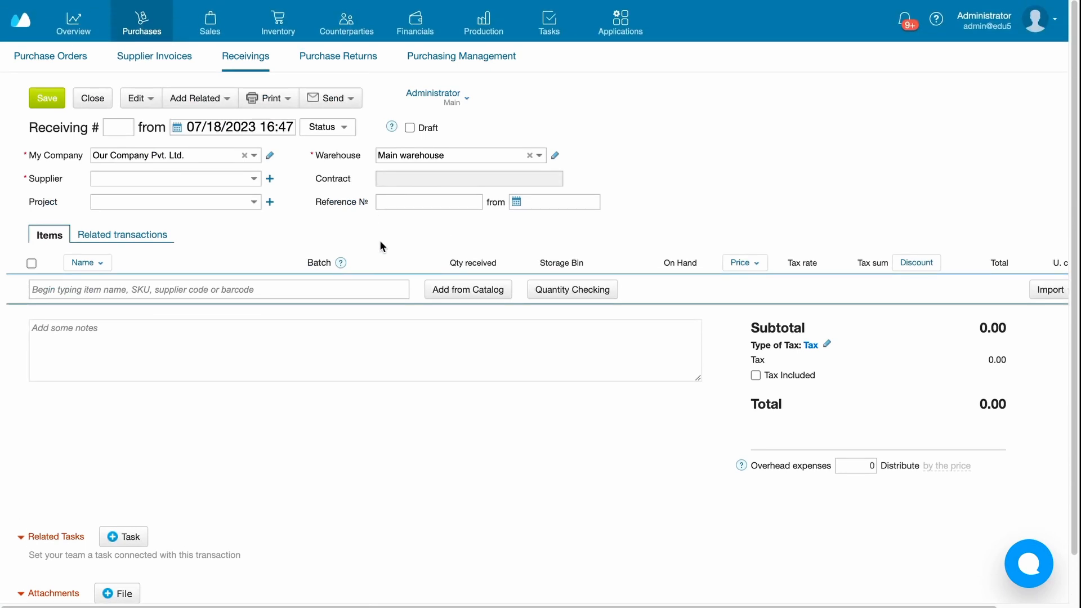
left_click(339, 284)
type("butter")
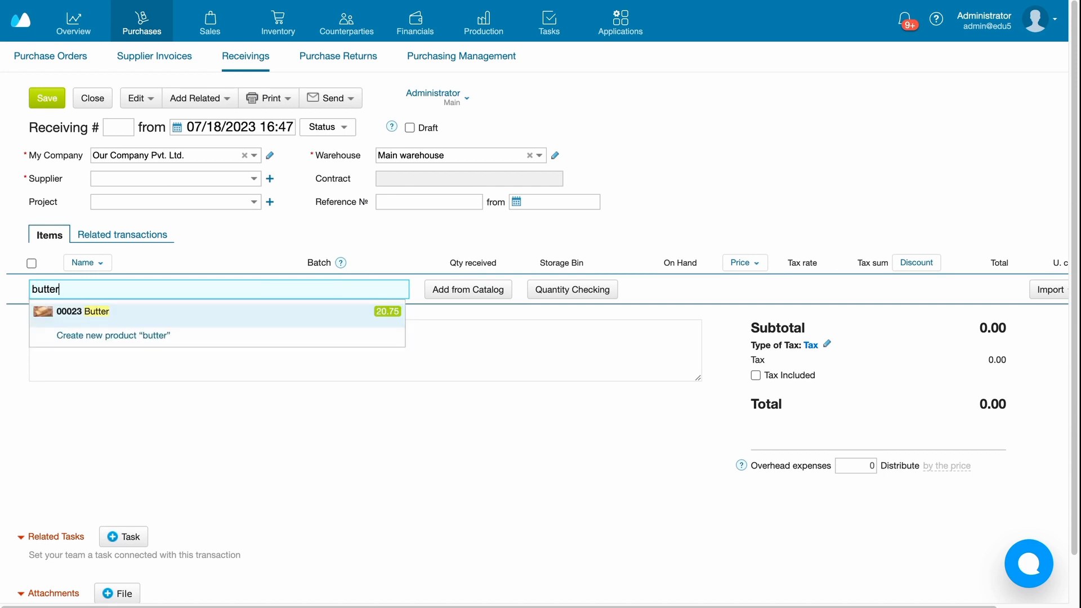
left_click(333, 314)
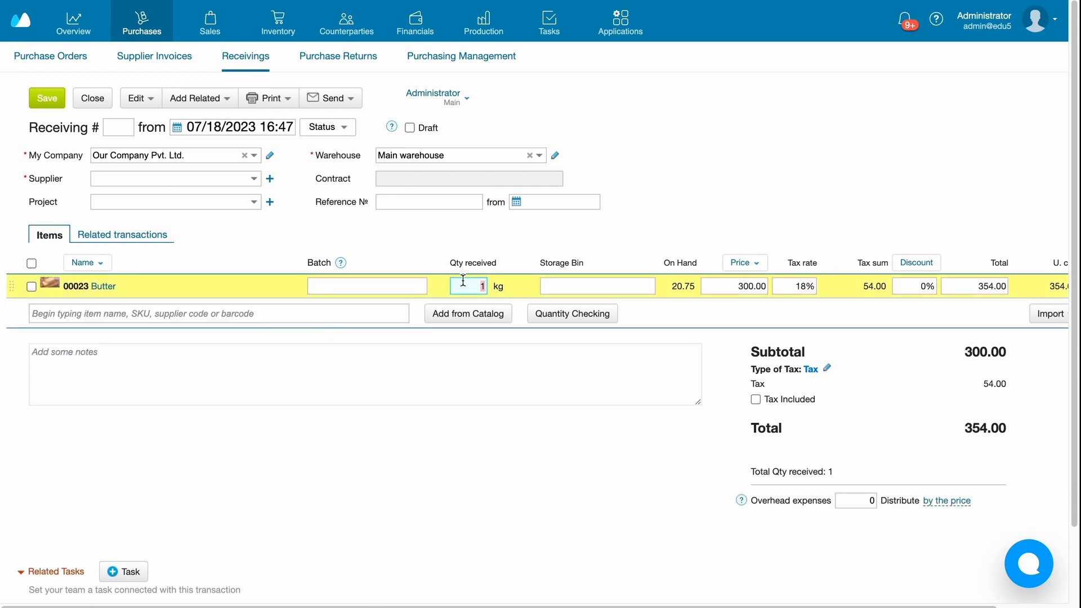
type("50")
- Create a new batch for the Butter line with the expiry date 07/19/2023
left_click(338, 286)
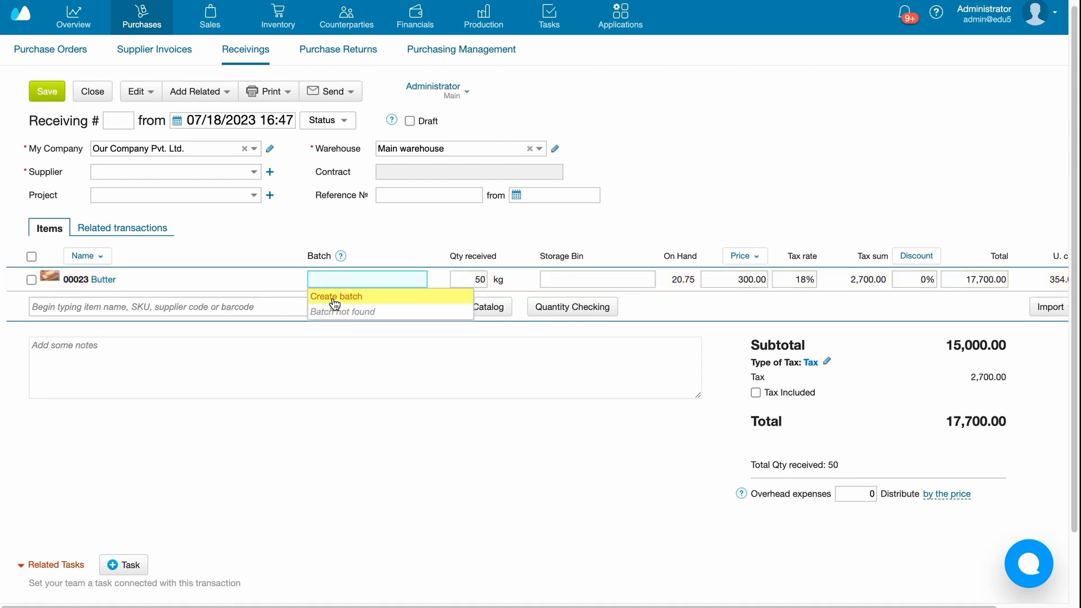
left_click(334, 297)
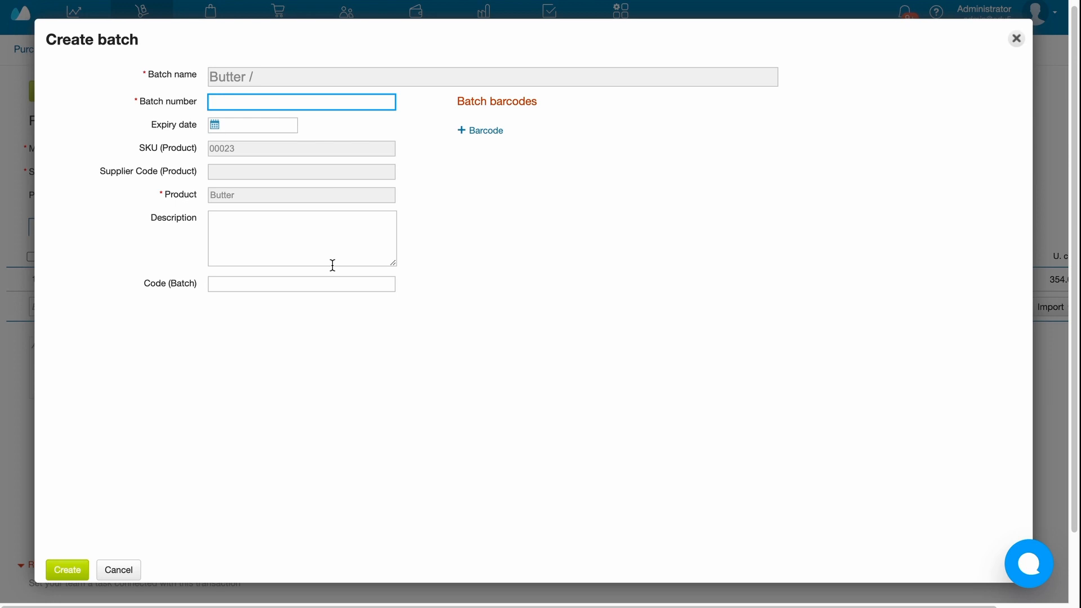
left_click(214, 125)
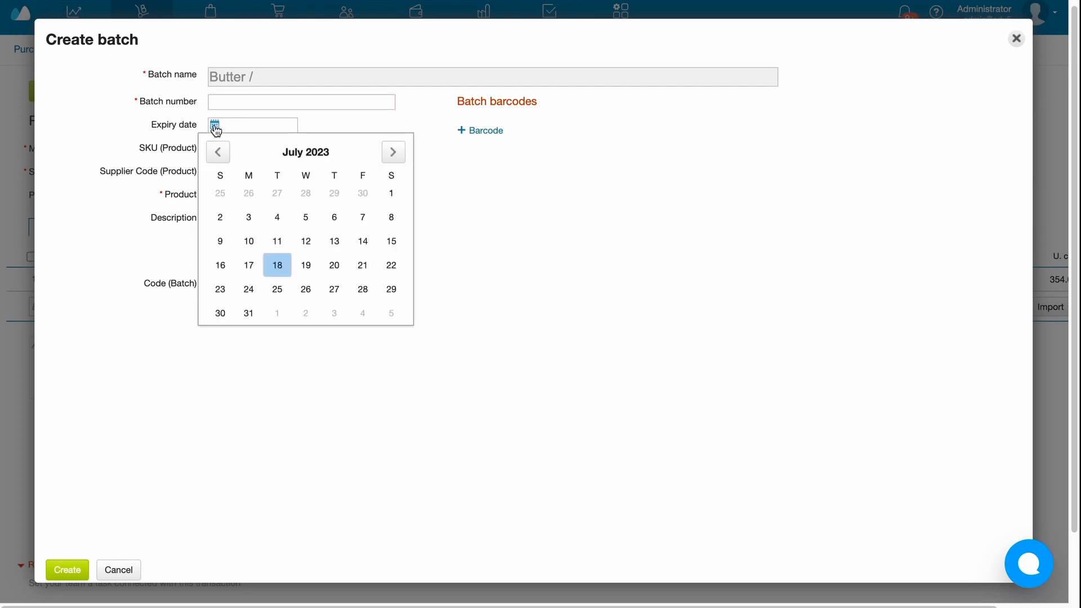
left_click(300, 268)
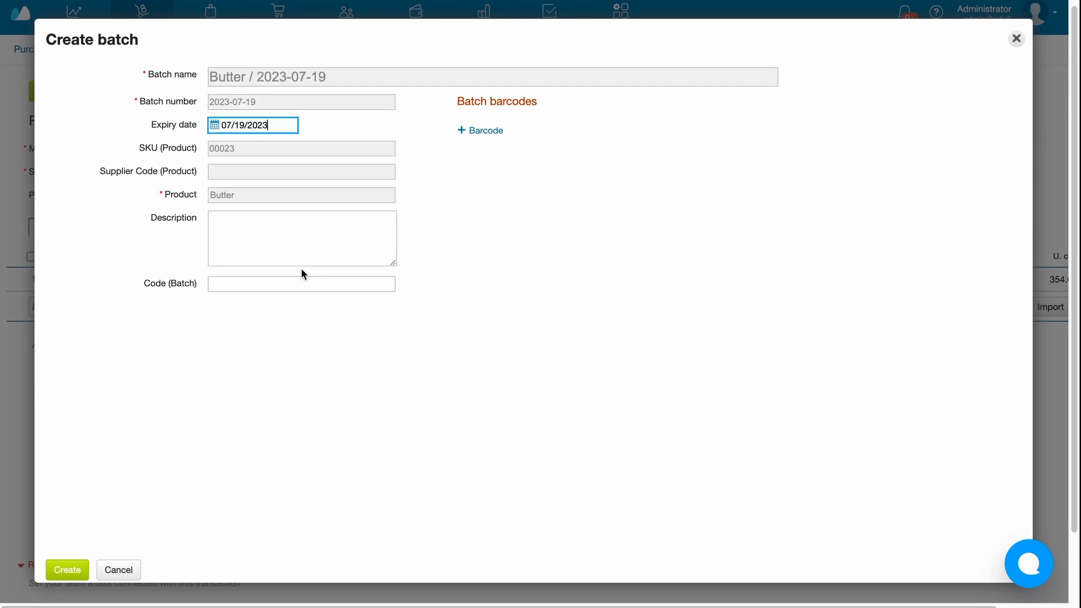
left_click(68, 571)
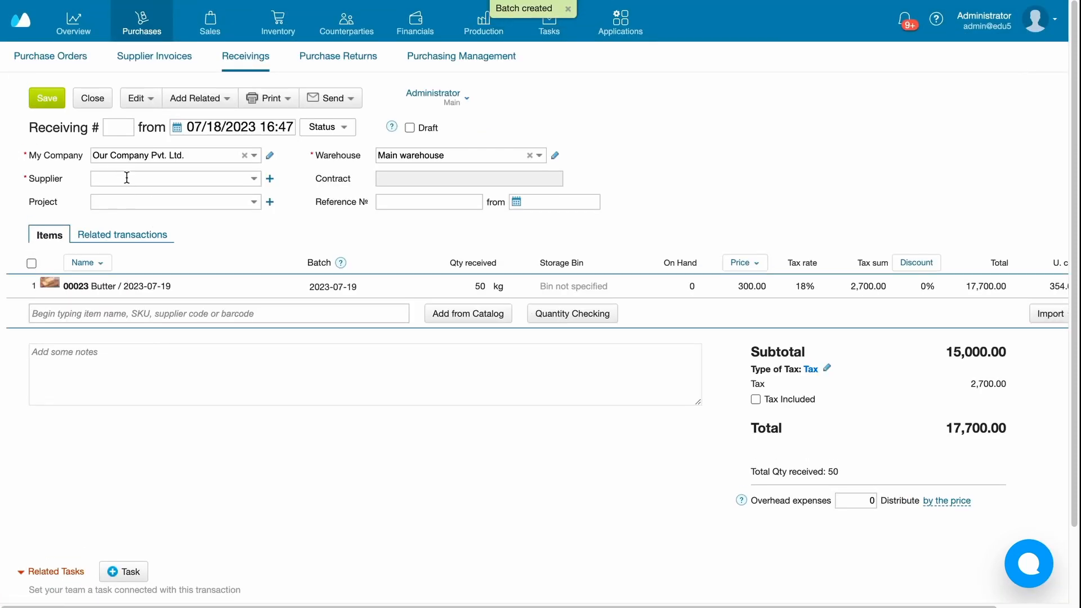
- Choose Supplier Pvt. Ltd as the receiving's supplier, then save and close the receiving
left_click(127, 178)
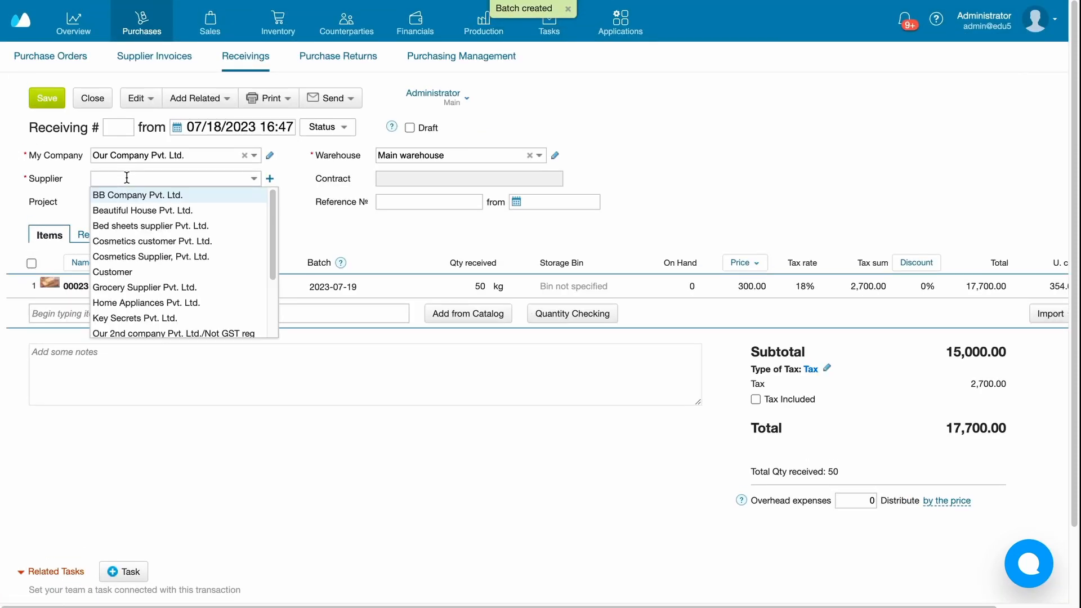
type("supp")
left_click(129, 193)
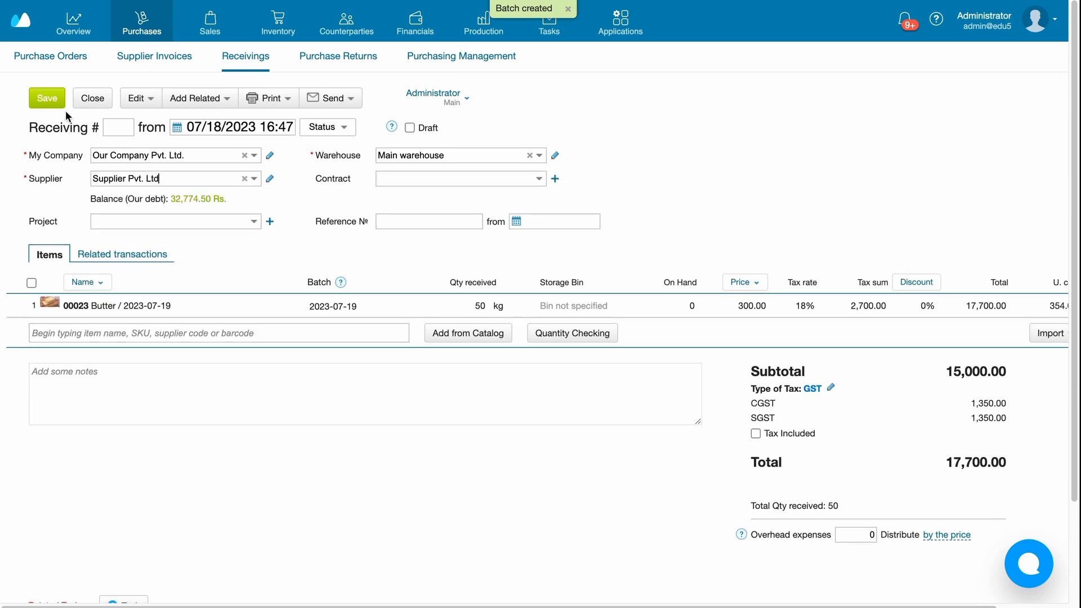
left_click(48, 99)
left_click(92, 100)
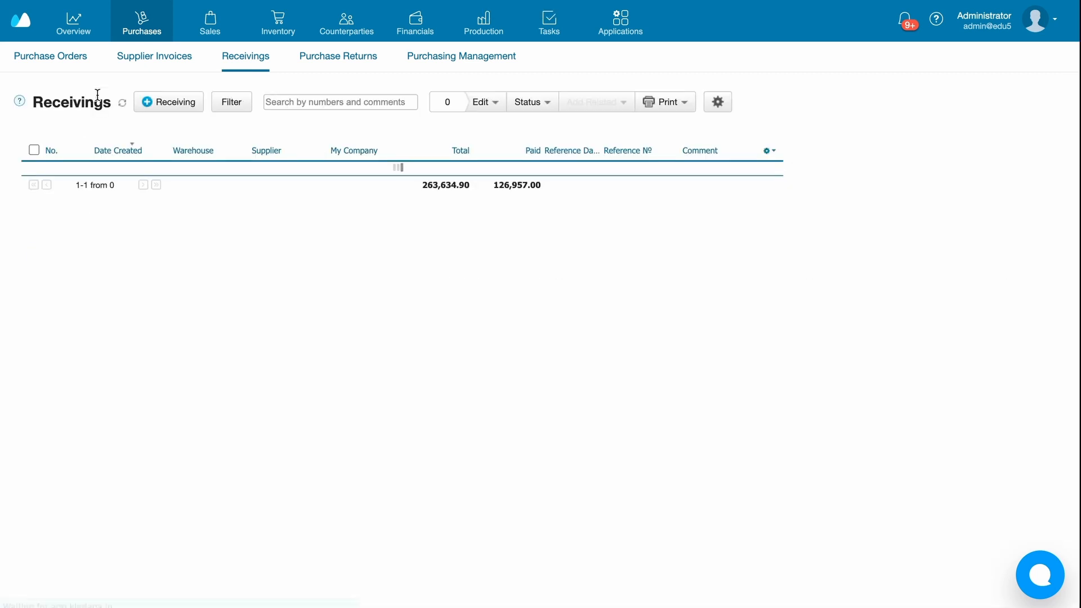
- Create a new production order and add the bill of materials "Cinnamon bun, 20 pcs"
left_click(484, 25)
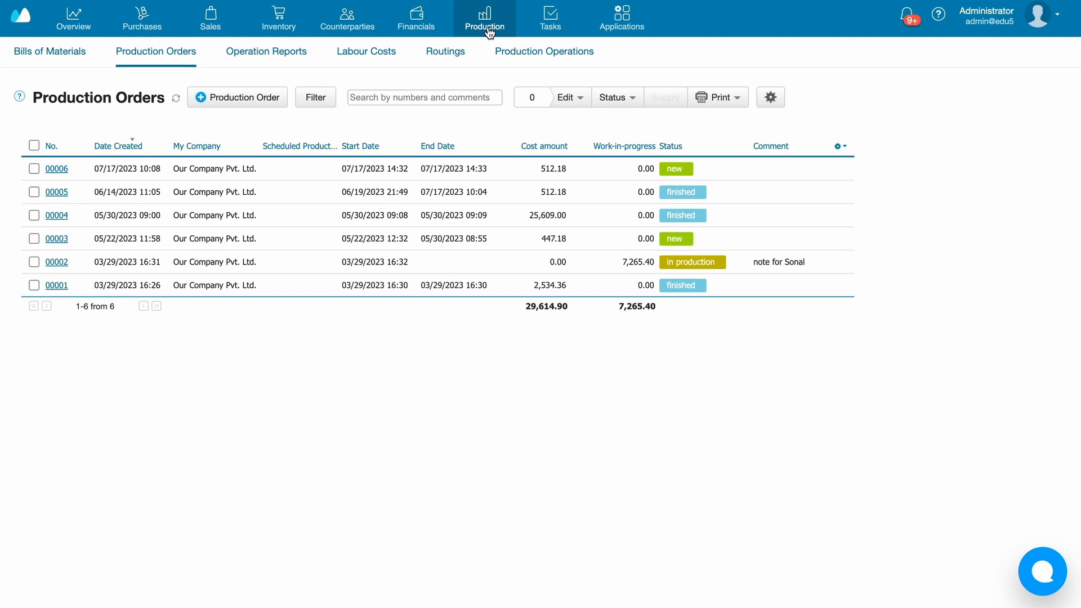
left_click(223, 101)
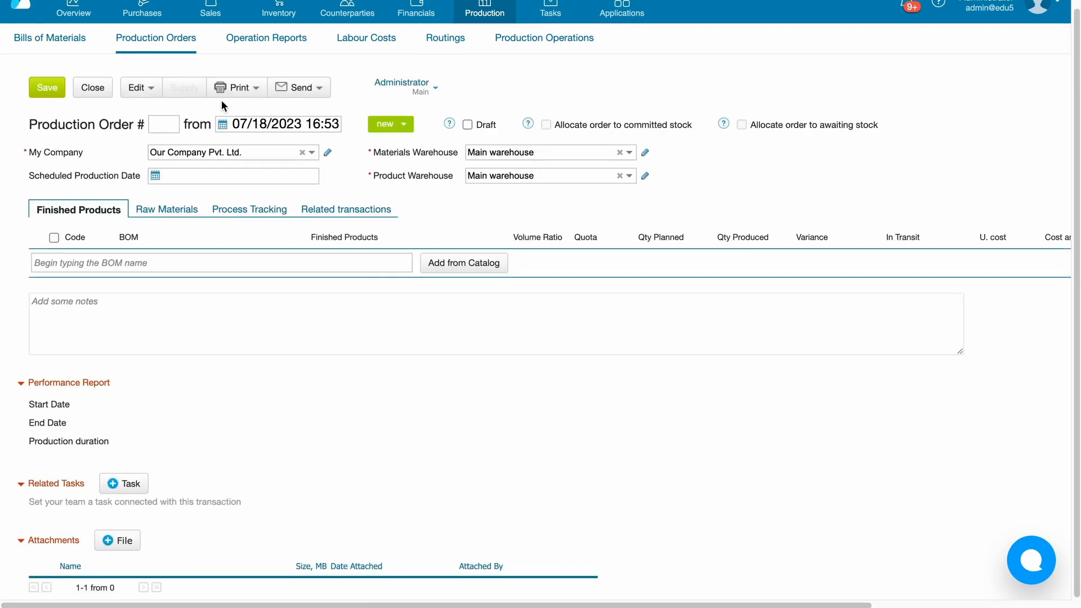
left_click(217, 263)
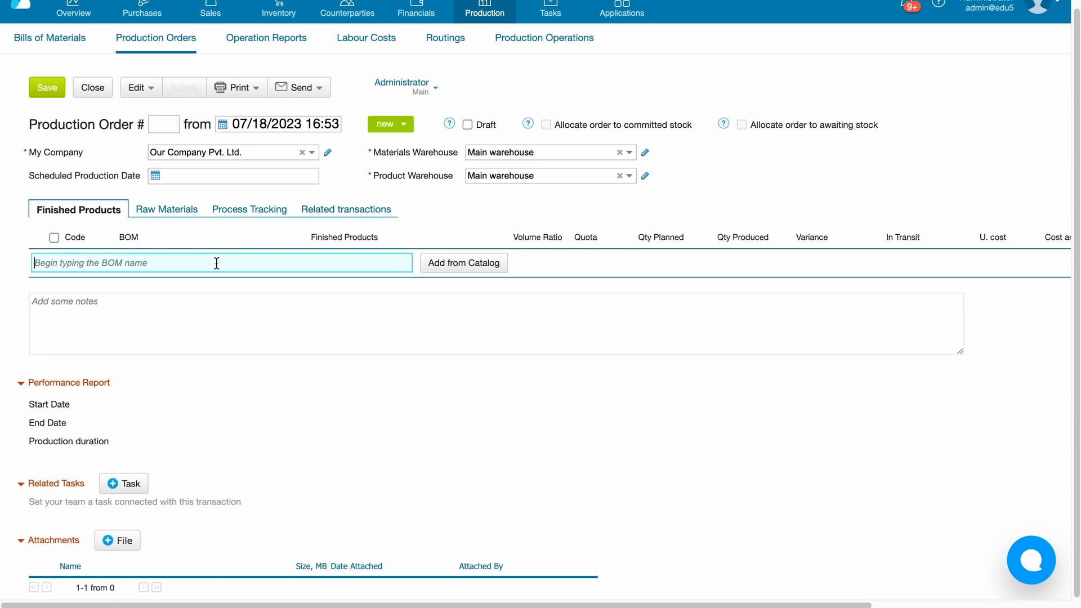
type("cinn")
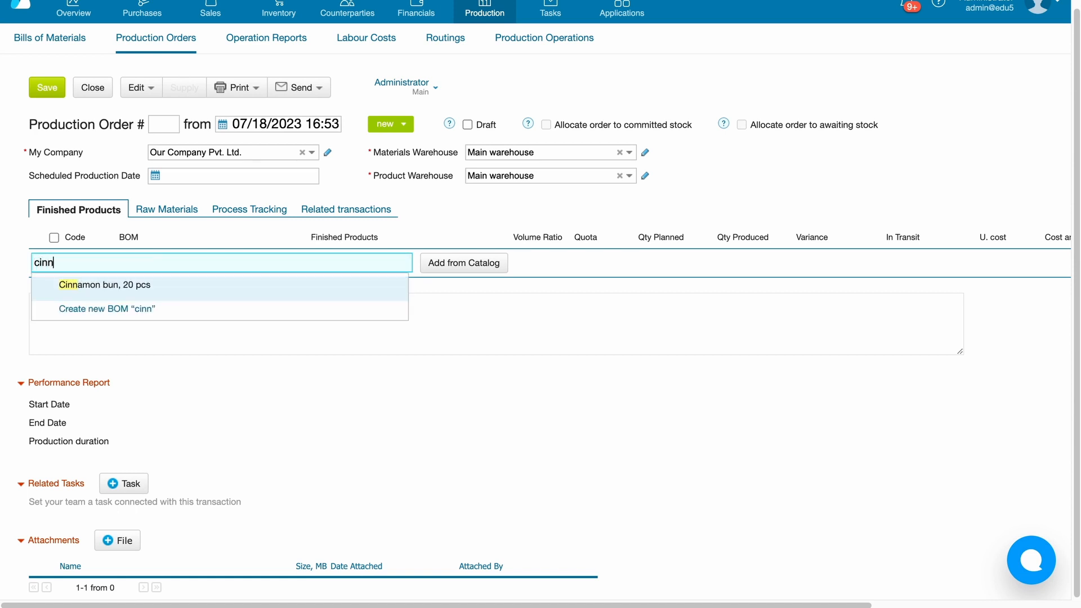
left_click(217, 291)
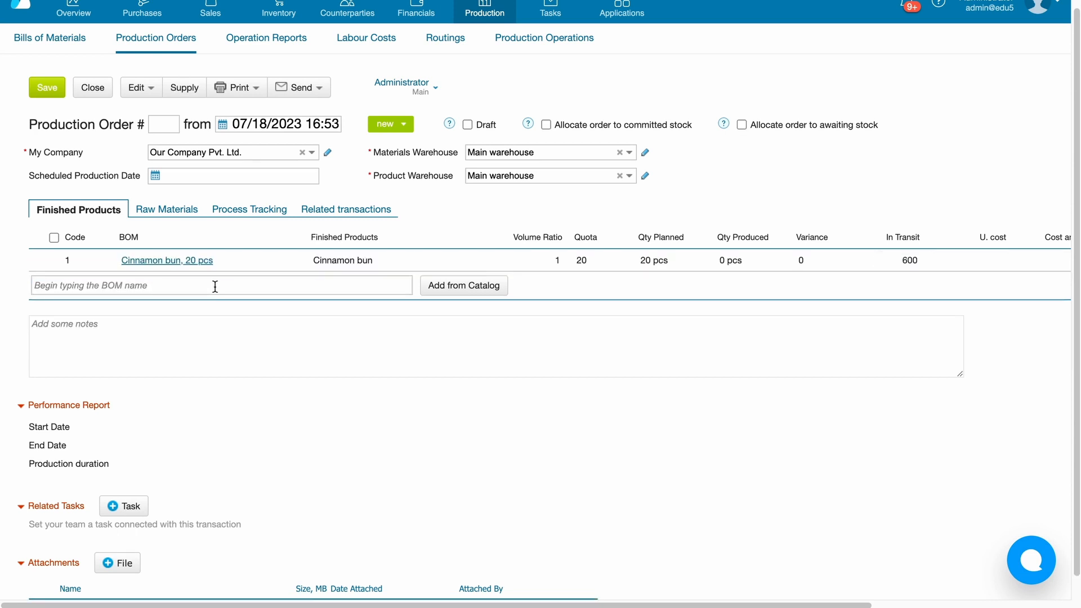
- Set the Cinnamon bun line's volume ratio to 5 and save the production order
left_click(557, 260)
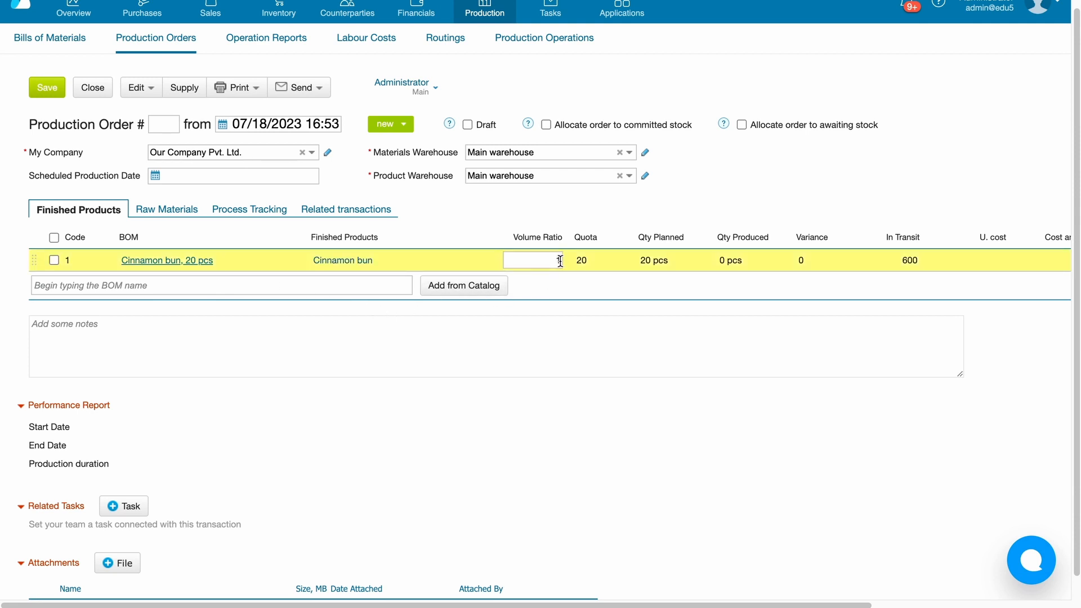
double_click(557, 260)
key("BackSpace")
left_click(520, 482)
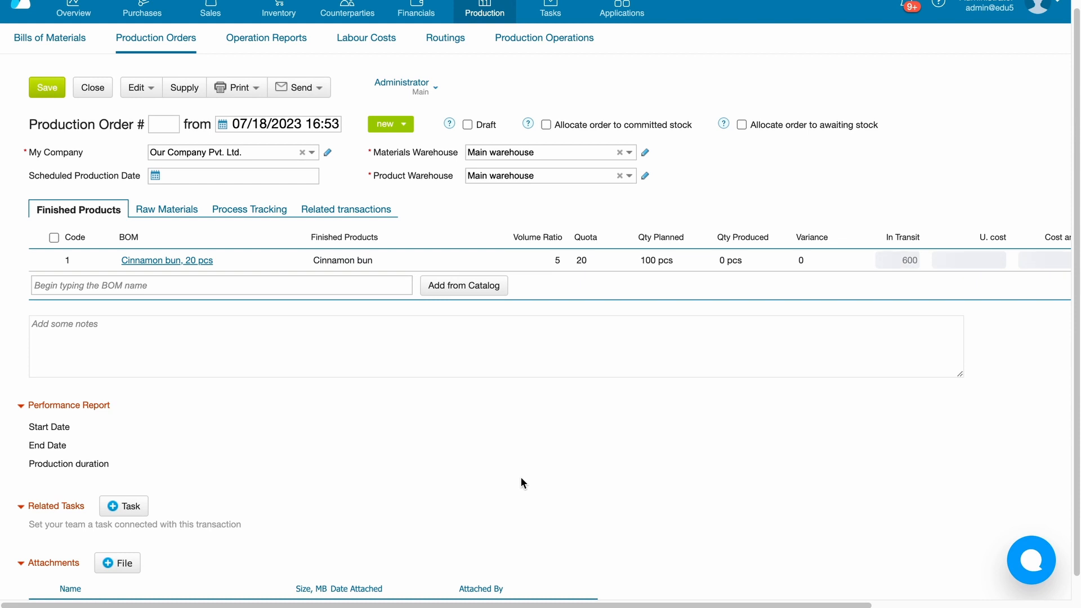
- Review the production order's raw materials and the batch assigned to each one
left_click(148, 207)
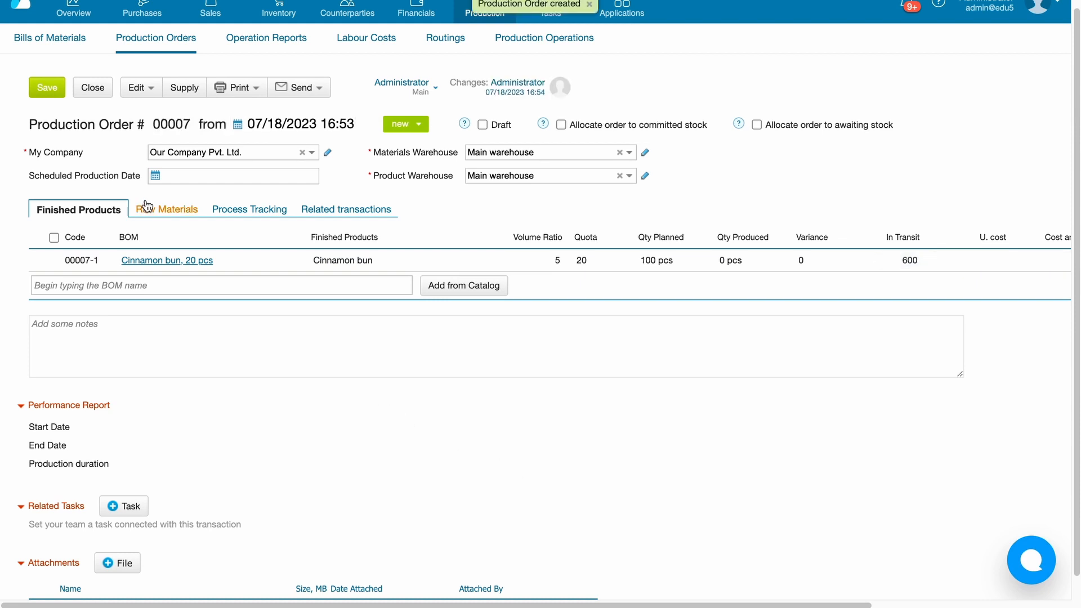
left_click(89, 271)
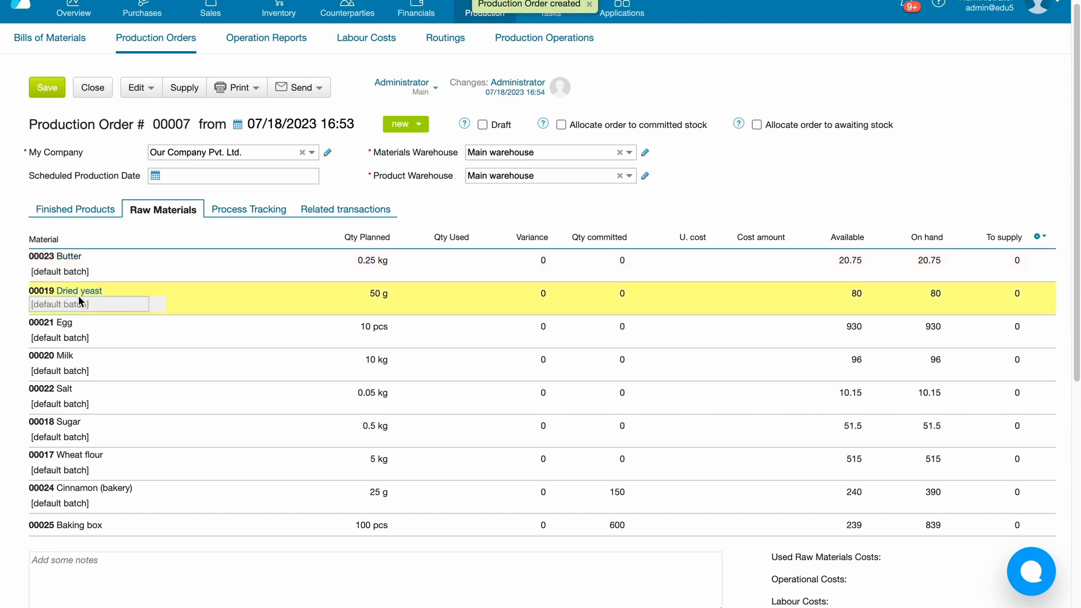
scroll(78, 355, "down", 2)
scroll(76, 353, "down", 3)
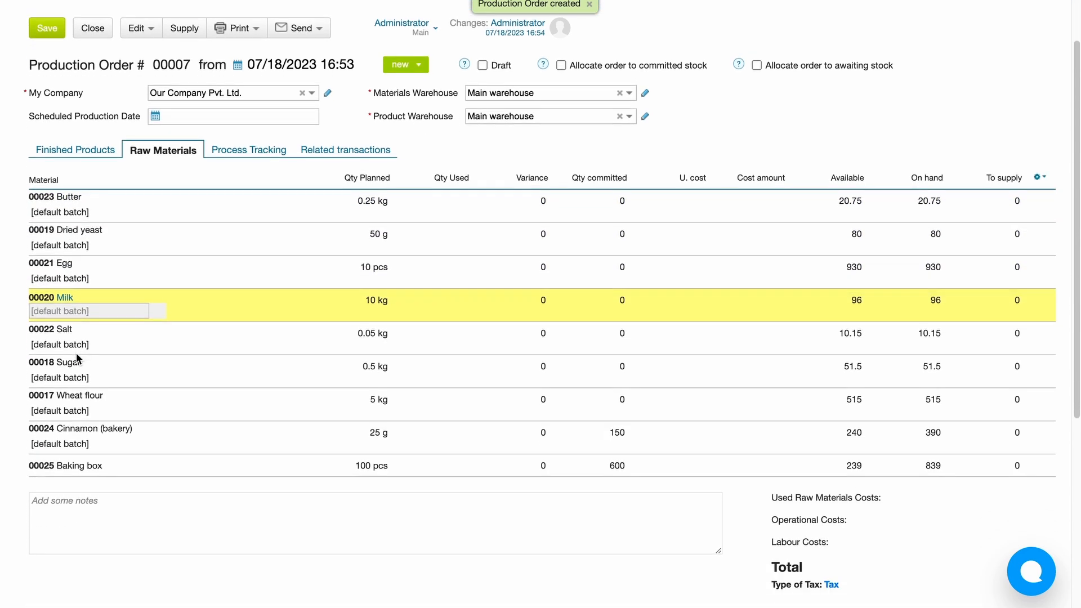
scroll(76, 352, "down", 3)
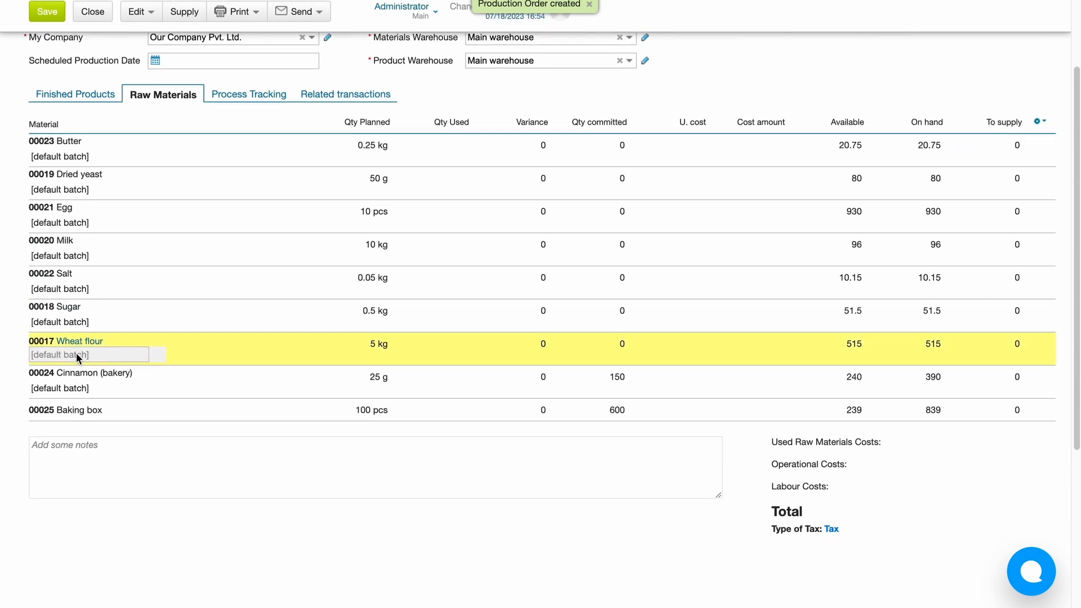
- Return to the production order's finished products and open the materials and expenses of the Cinnamon bun line
scroll(76, 352, "down", 3)
scroll(76, 352, "up", 6)
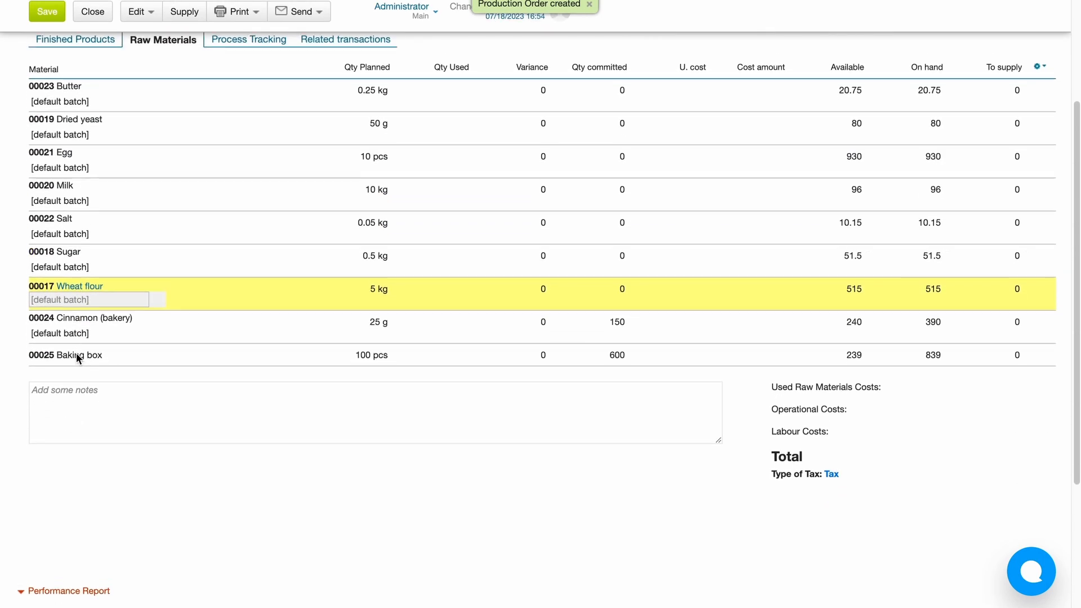
scroll(76, 353, "up", 2)
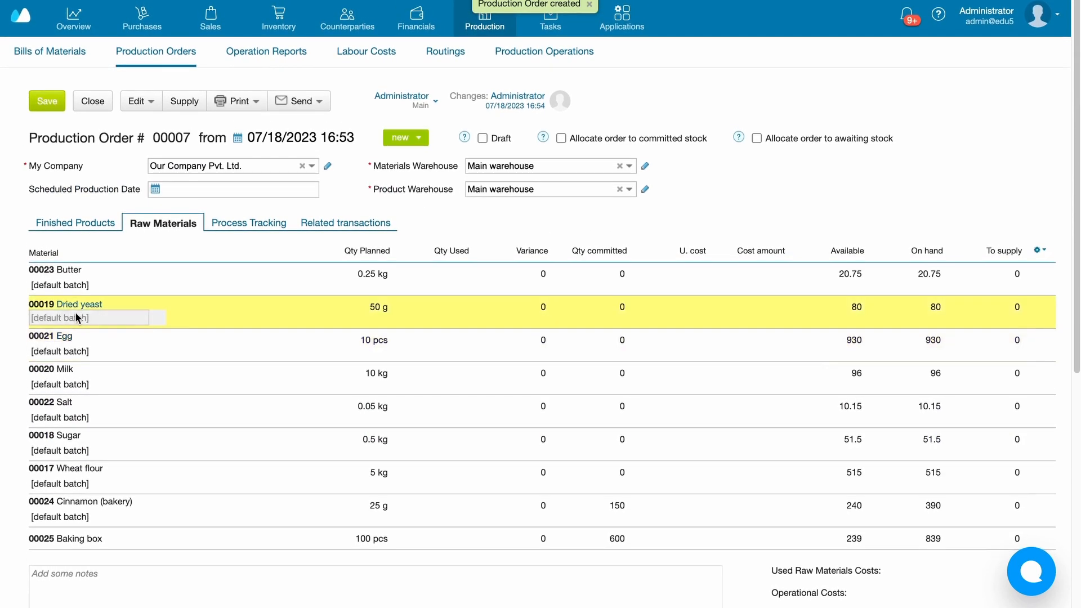
left_click(69, 222)
scroll(580, 512, "right", 1)
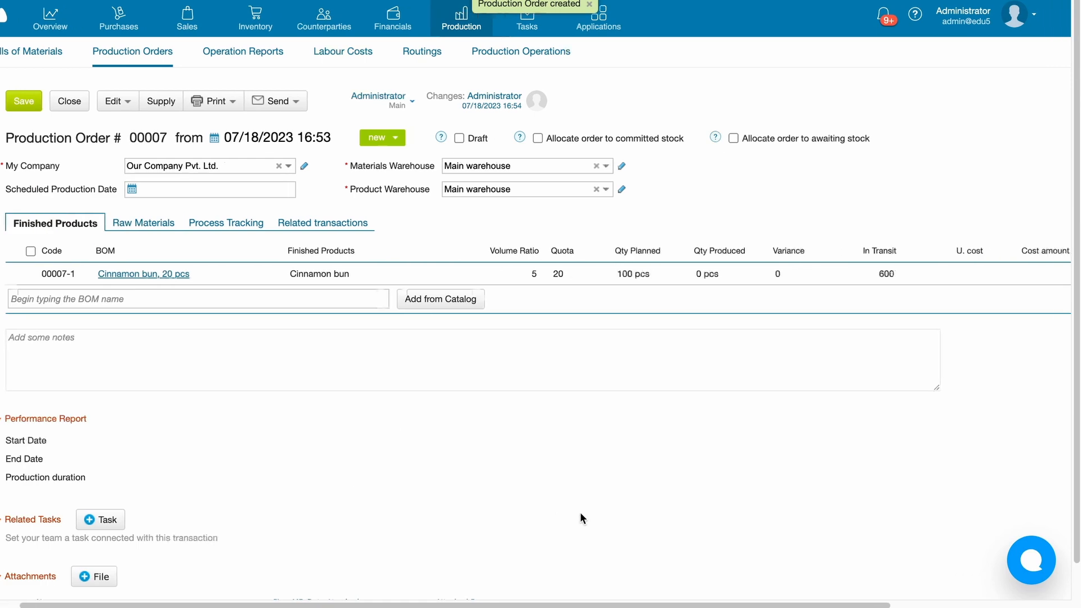
scroll(580, 511, "right", 5)
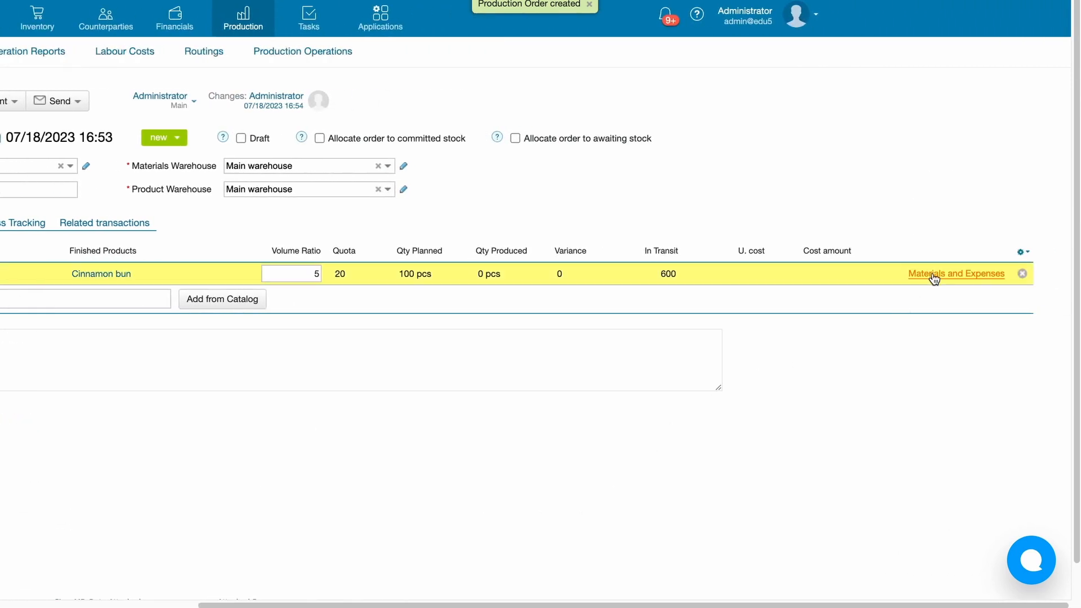
left_click(940, 275)
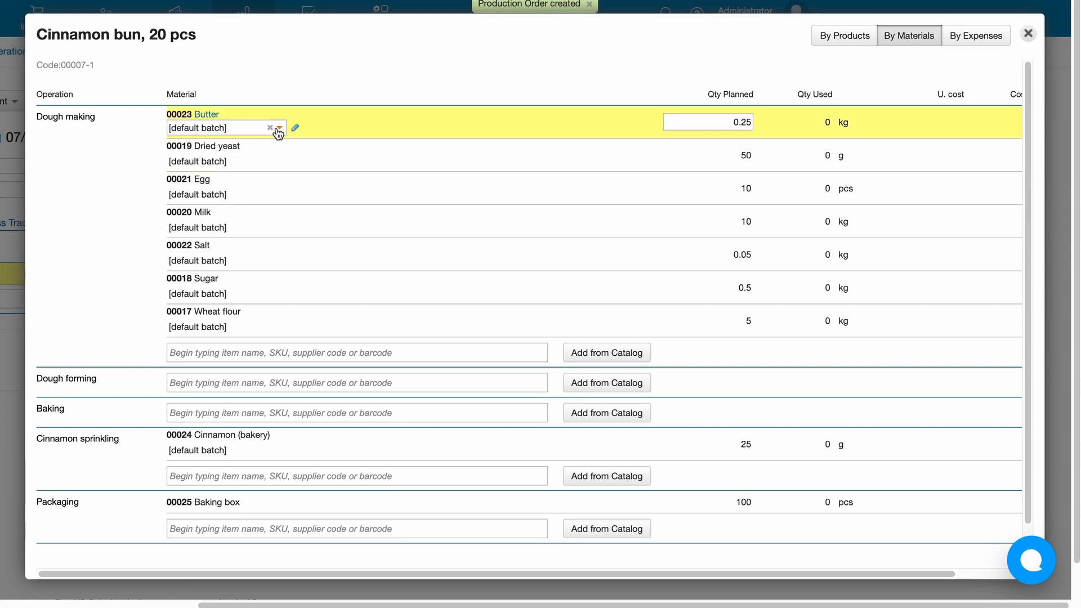
- Assign batch 2023-07-19 to the Butter used in Dough making and save the line's materials
left_click(279, 129)
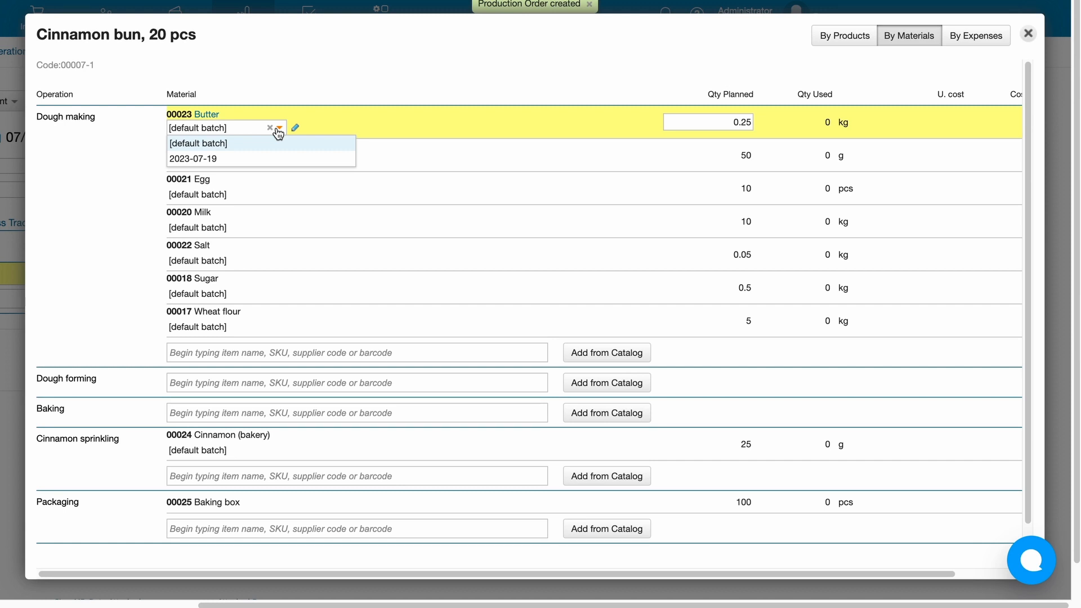
left_click(281, 159)
scroll(296, 226, "down", 1)
scroll(296, 226, "down", 1)
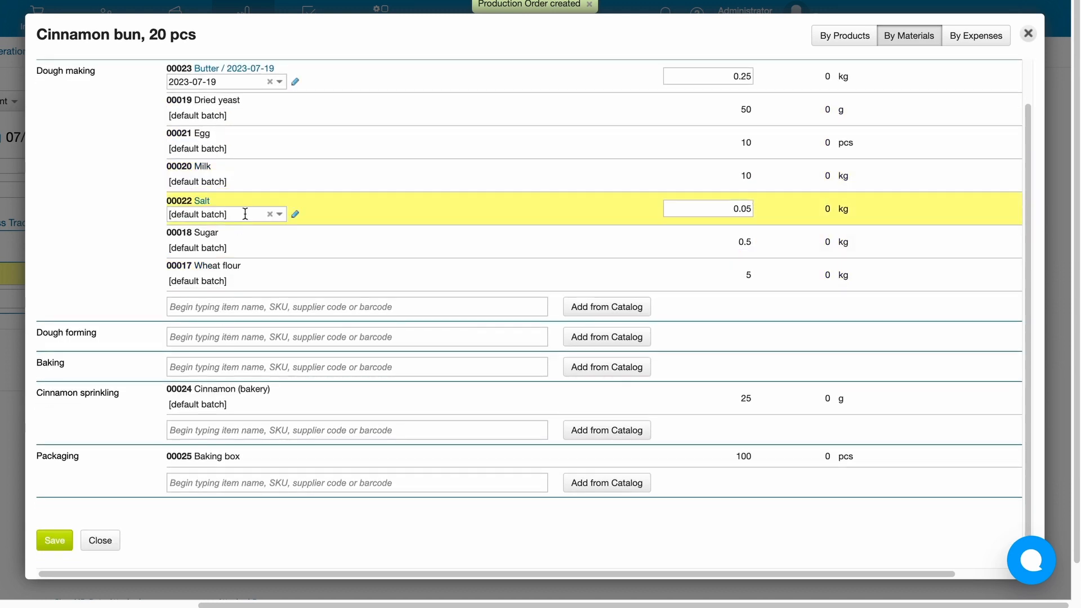
scroll(245, 211, "up", 1)
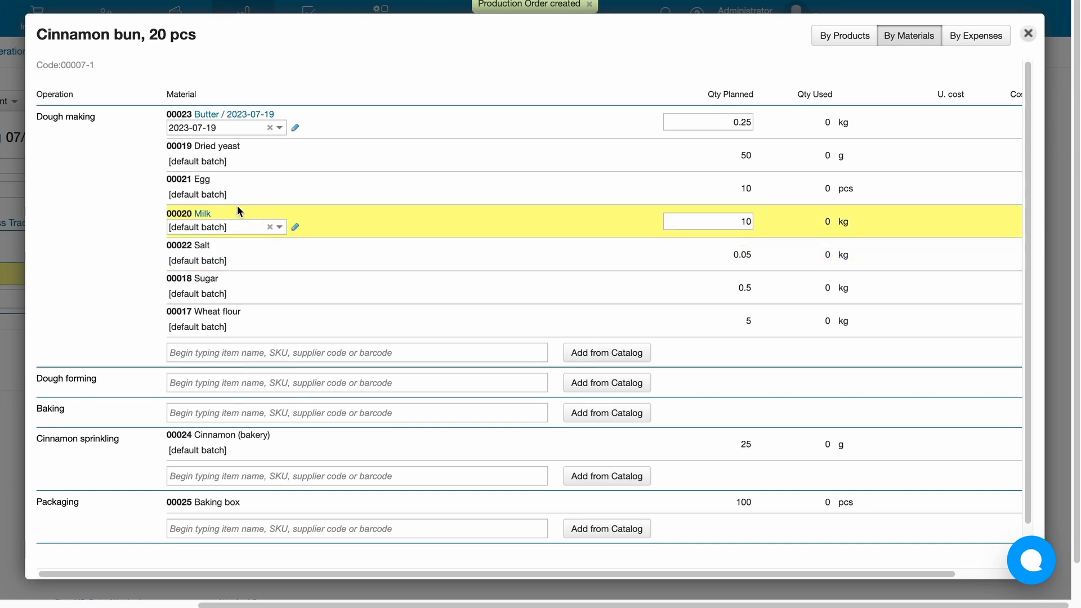
scroll(151, 336, "down", 1)
left_click(54, 542)
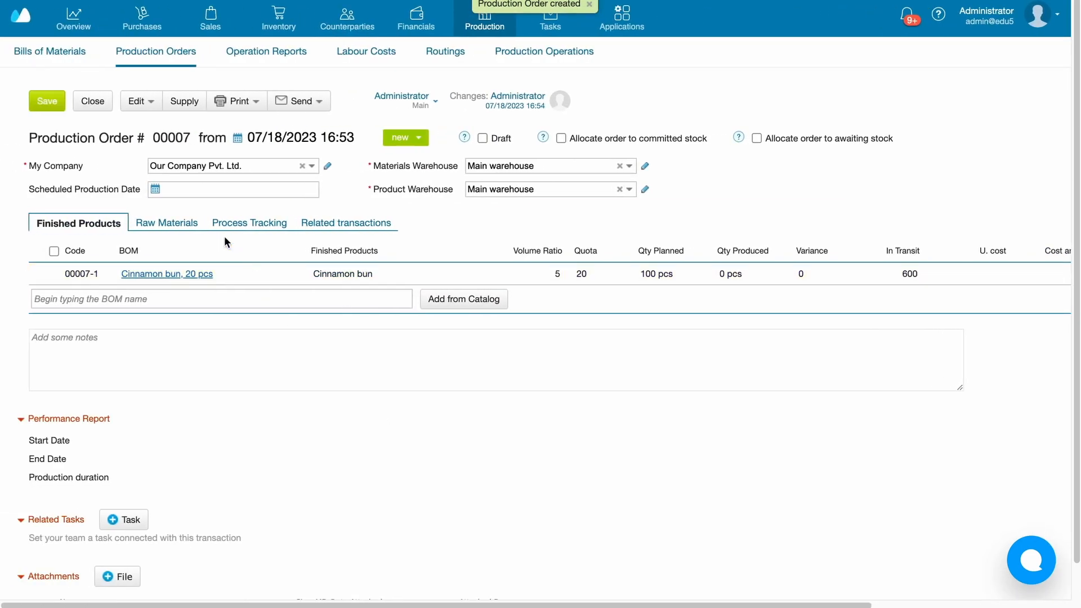
- Check the batches in the order's raw materials, then save the order to open its process tracking
left_click(184, 223)
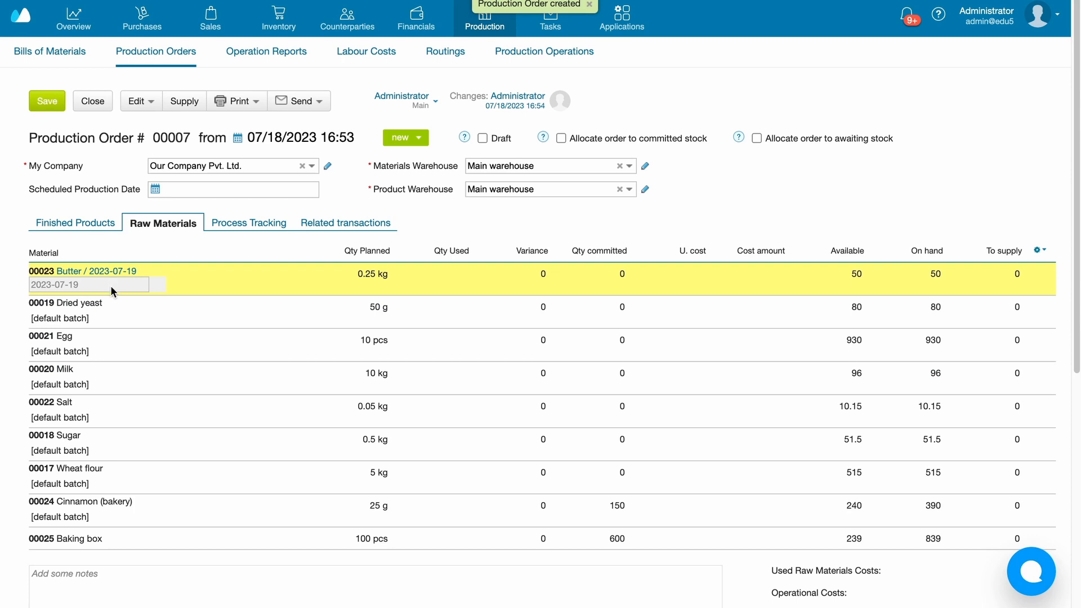
scroll(133, 349, "down", 1)
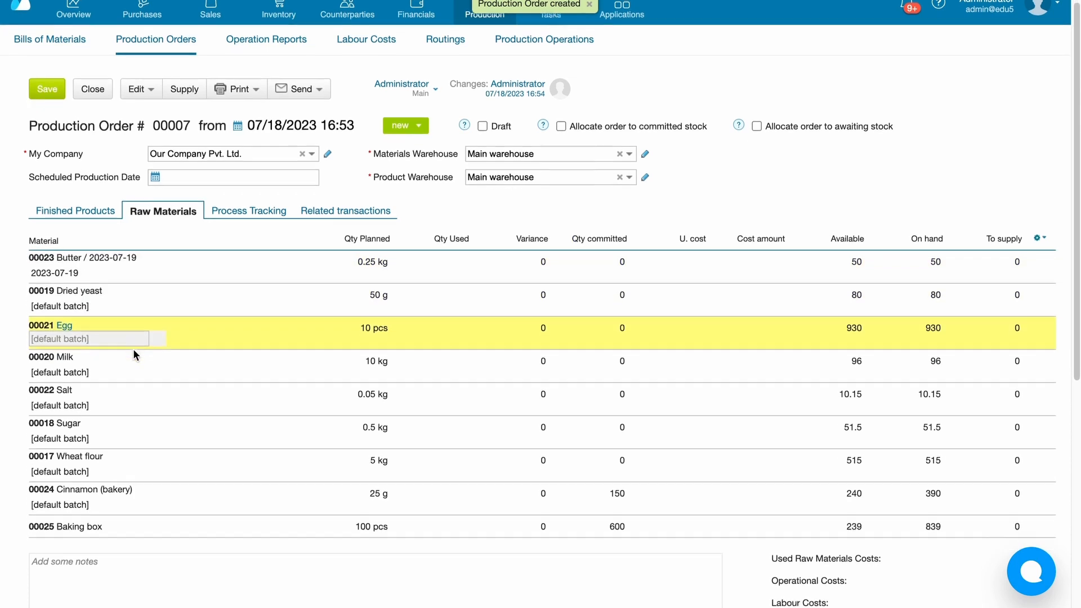
scroll(133, 349, "up", 1)
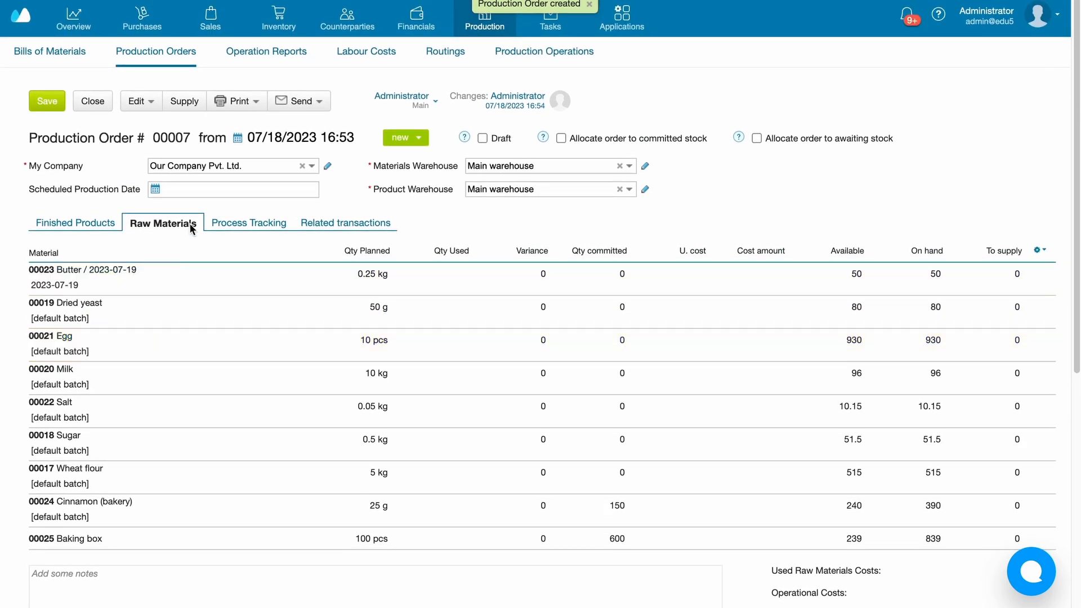
left_click(231, 227)
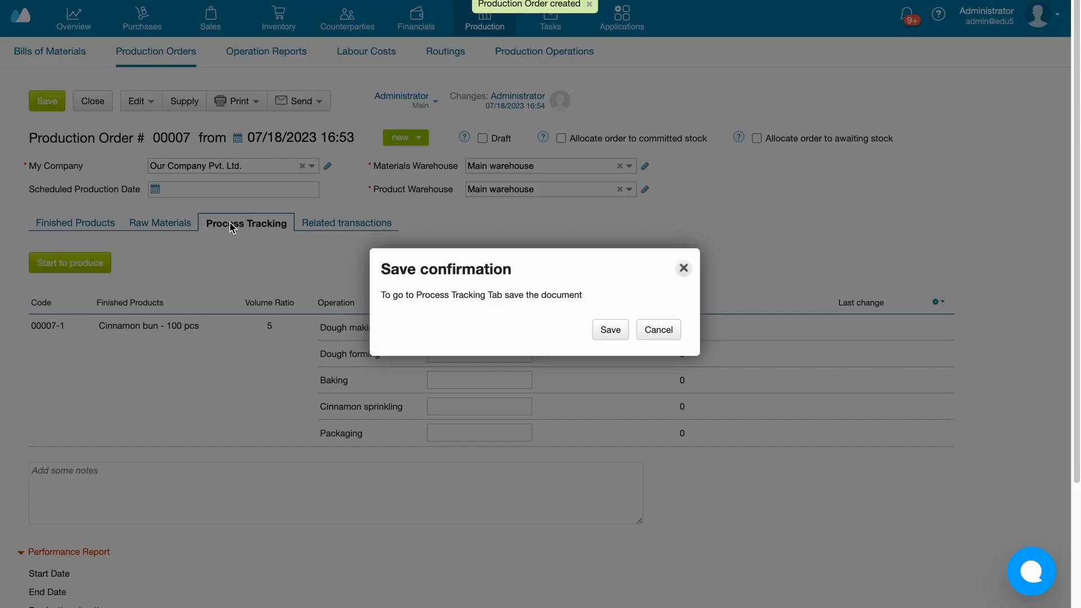
left_click(610, 330)
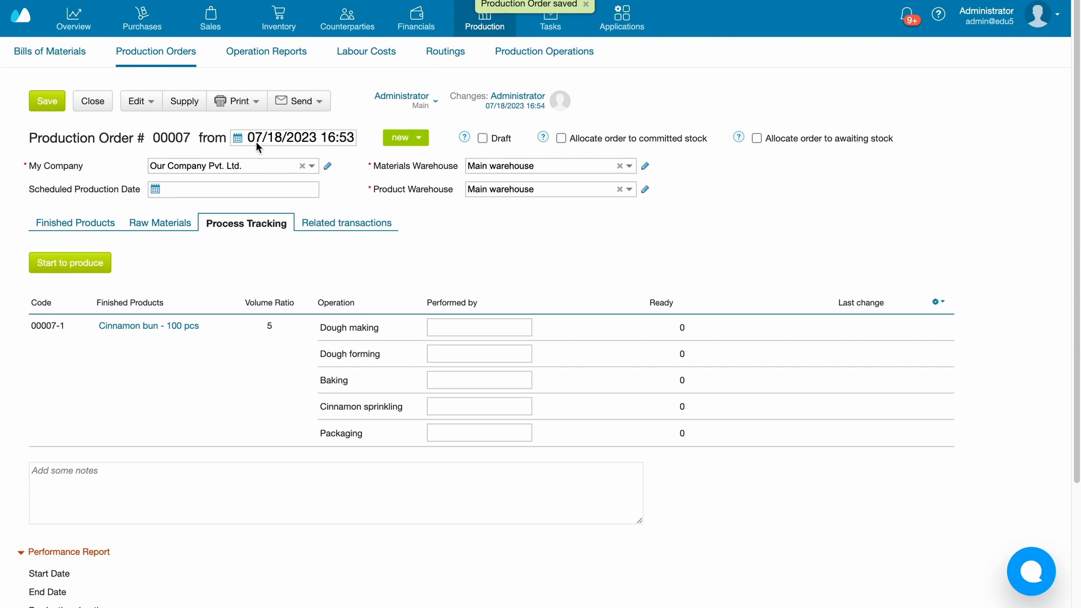
- Mark all operations of the Cinnamon bun production order as completed
left_click(160, 103)
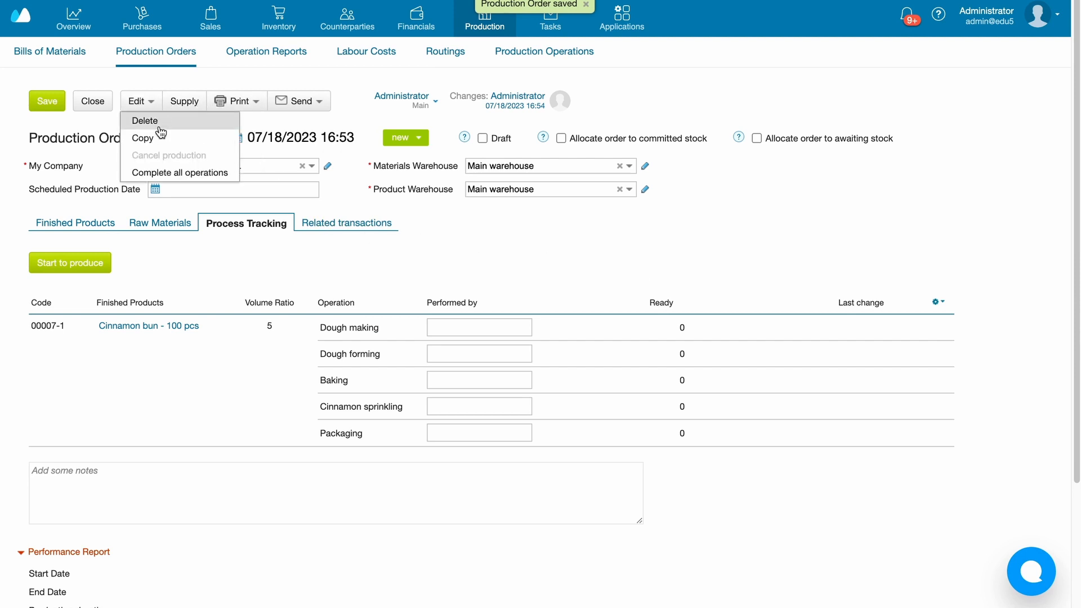
left_click(165, 172)
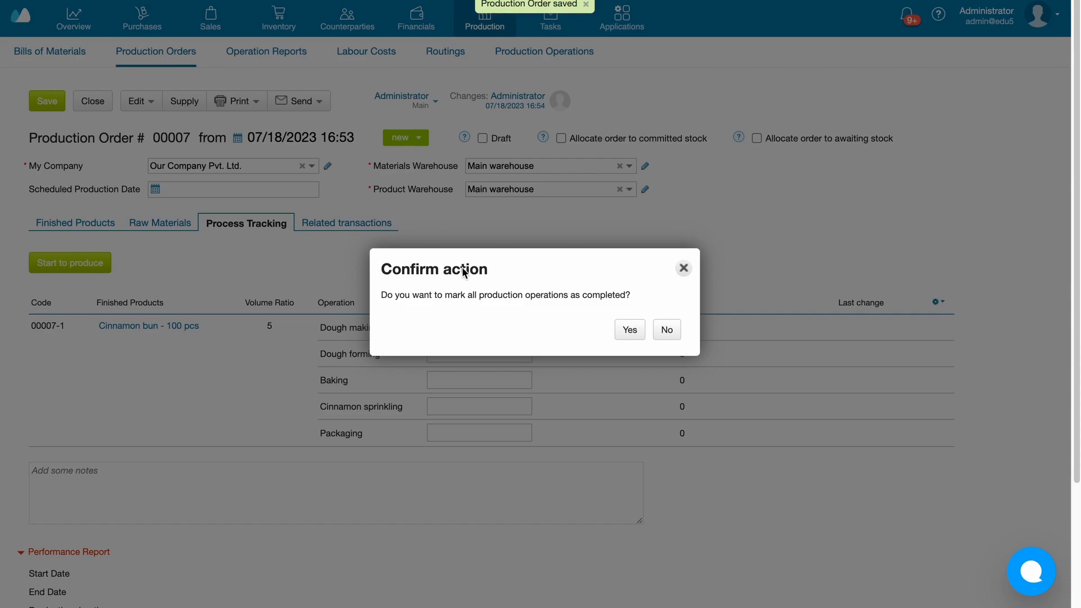
left_click(629, 332)
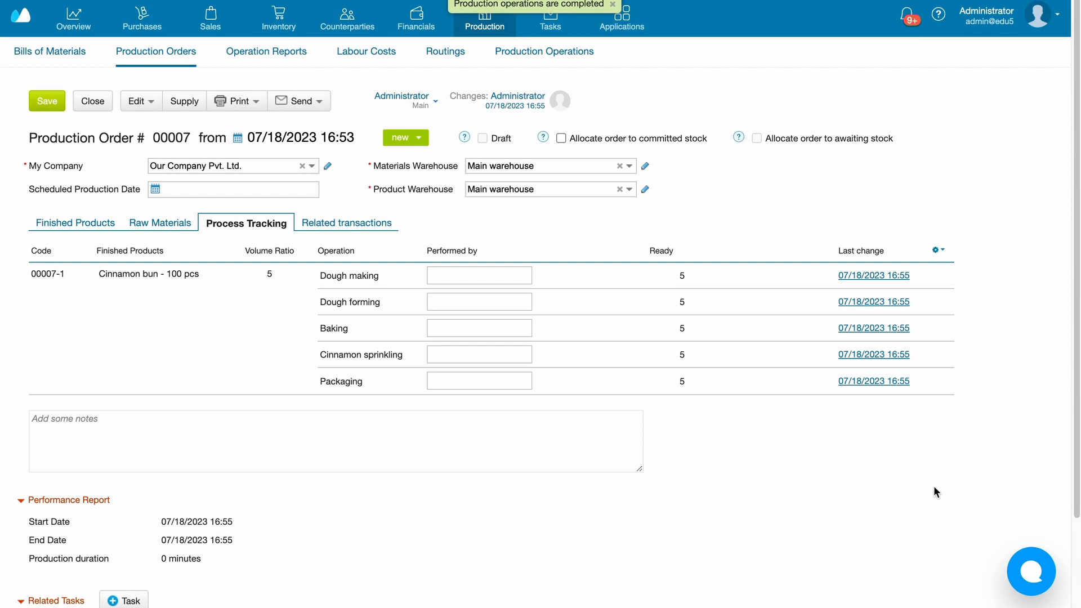
- In the Packaging operation's report, create a Cinnamon bun batch with expiry date 07/27/2023 and save the report
left_click(861, 381)
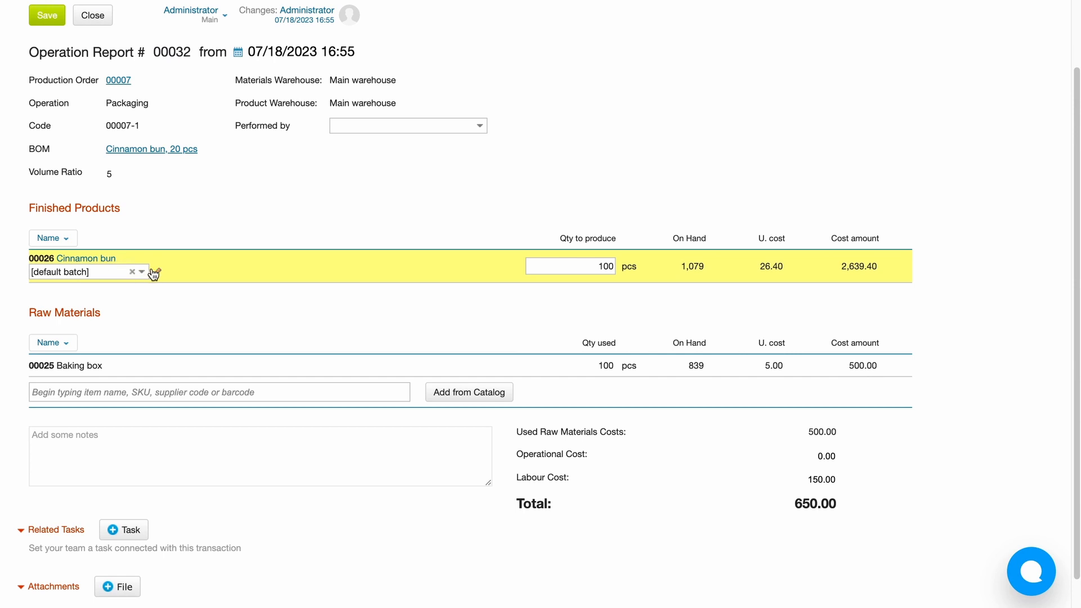
left_click(132, 272)
left_click(157, 273)
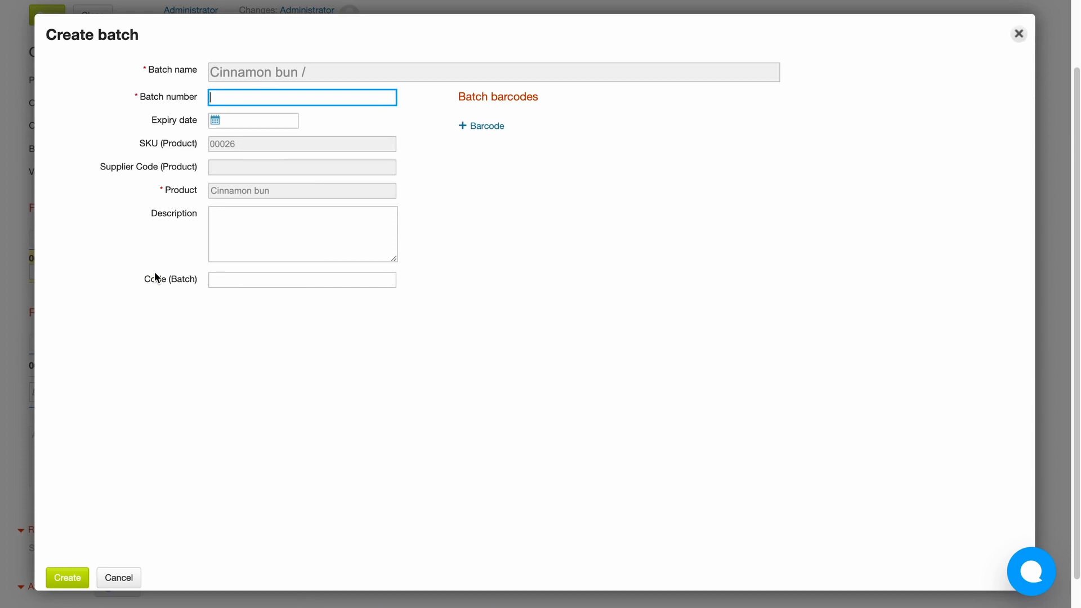
left_click(214, 122)
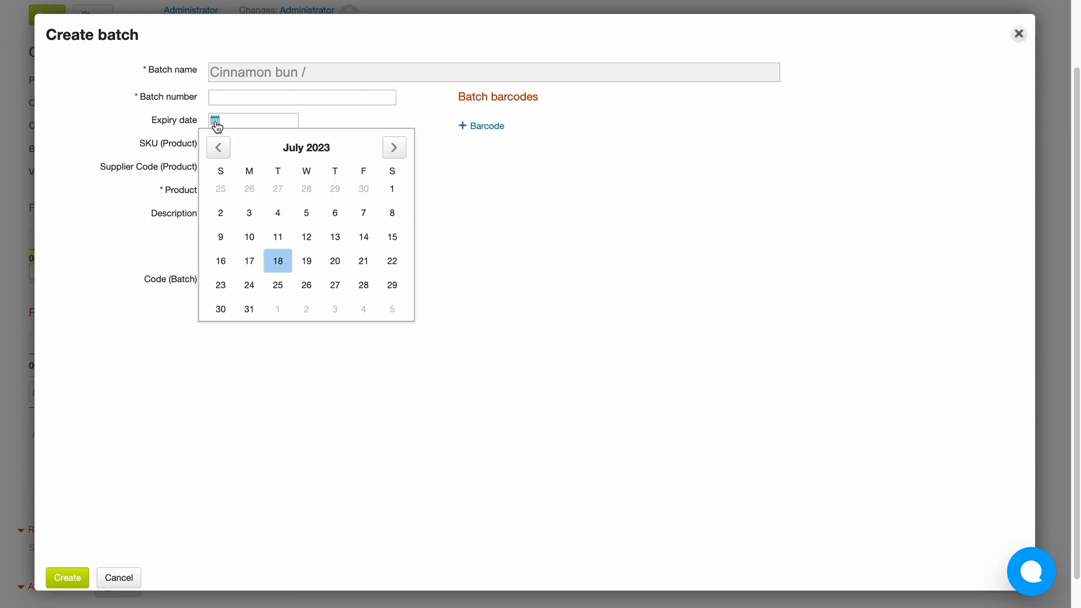
left_click(216, 124)
left_click(216, 122)
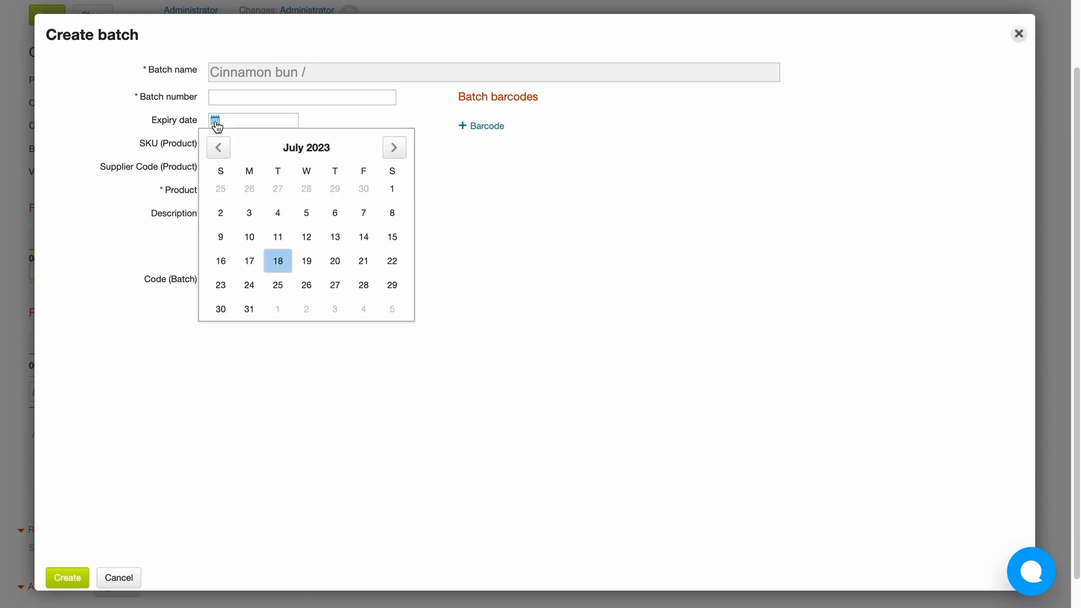
left_click(327, 282)
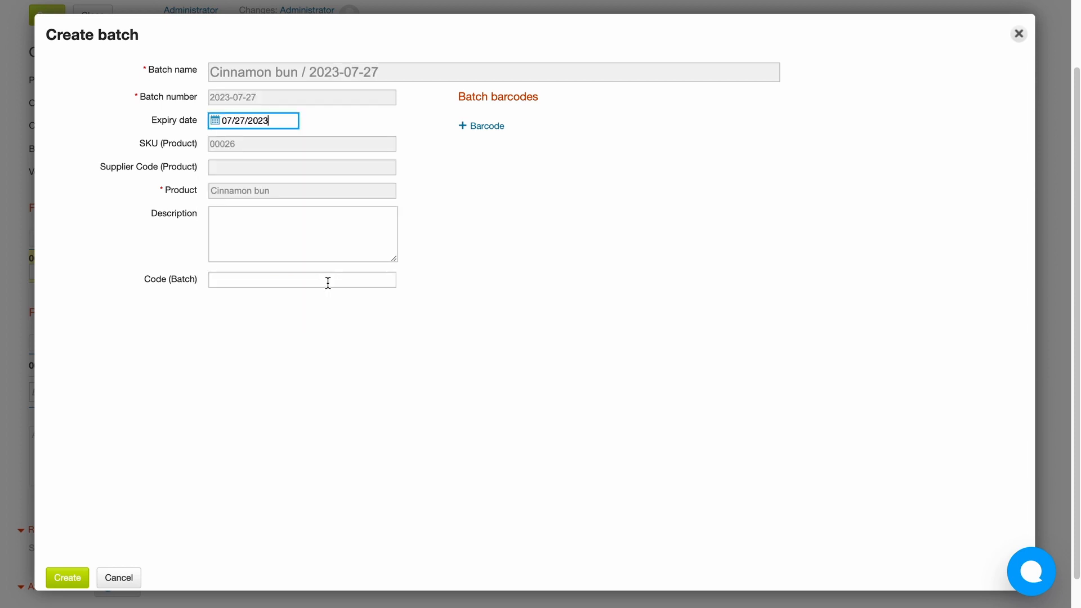
left_click(67, 578)
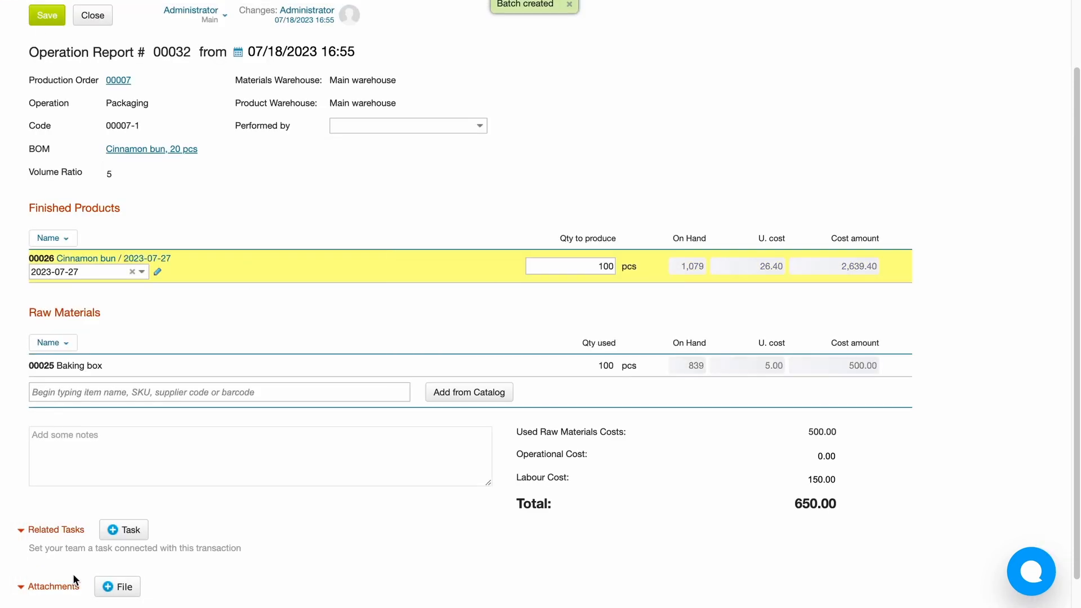
scroll(285, 329, "up", 1)
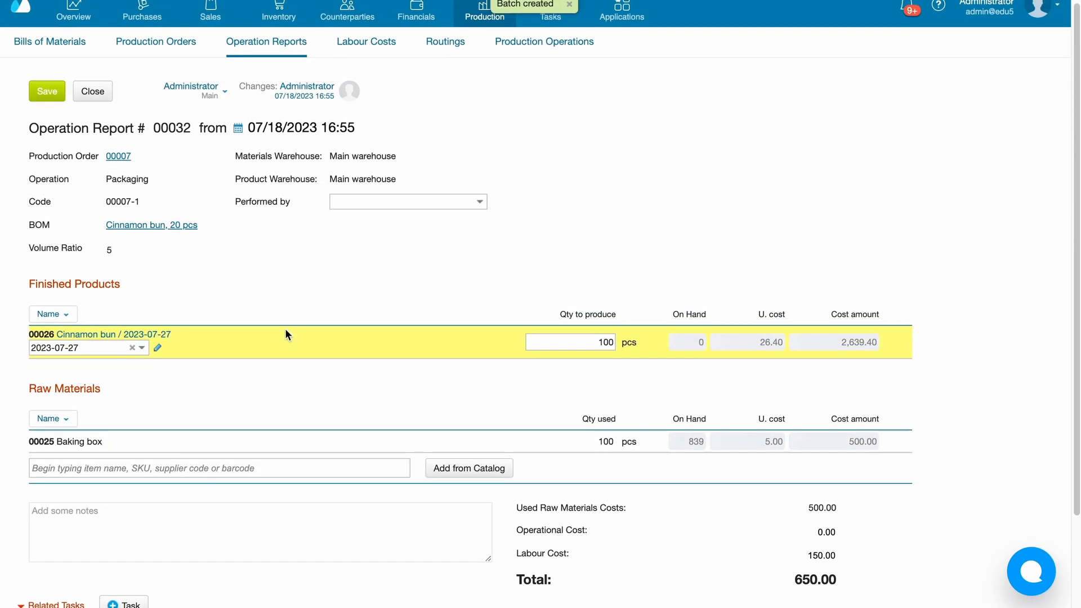
left_click(47, 91)
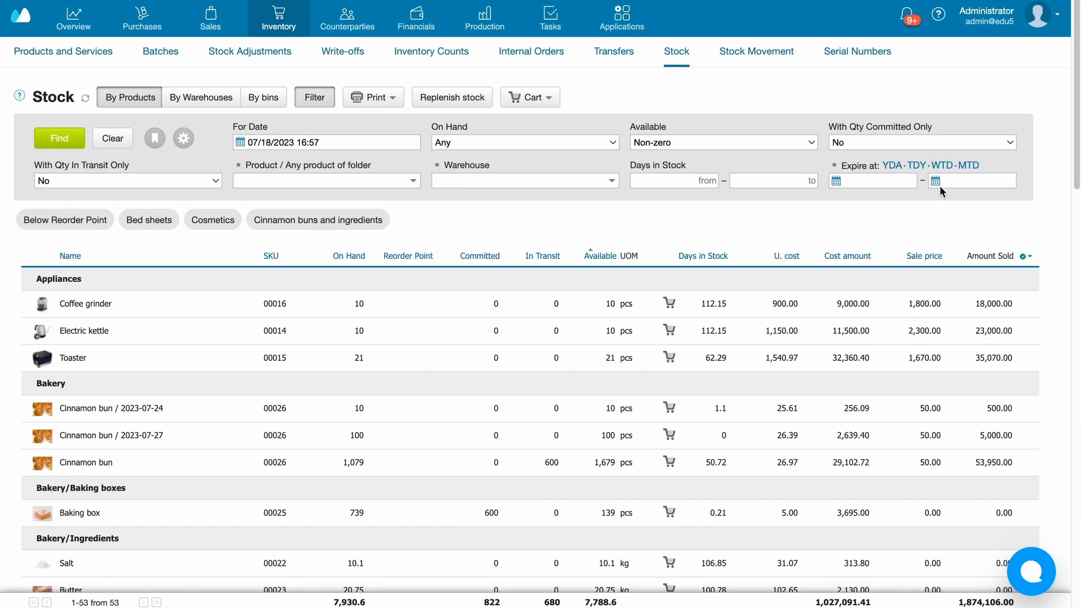
- Filter the stock for items with expiry dates from 07/01/2023 to 07/31/2023
left_click(836, 181)
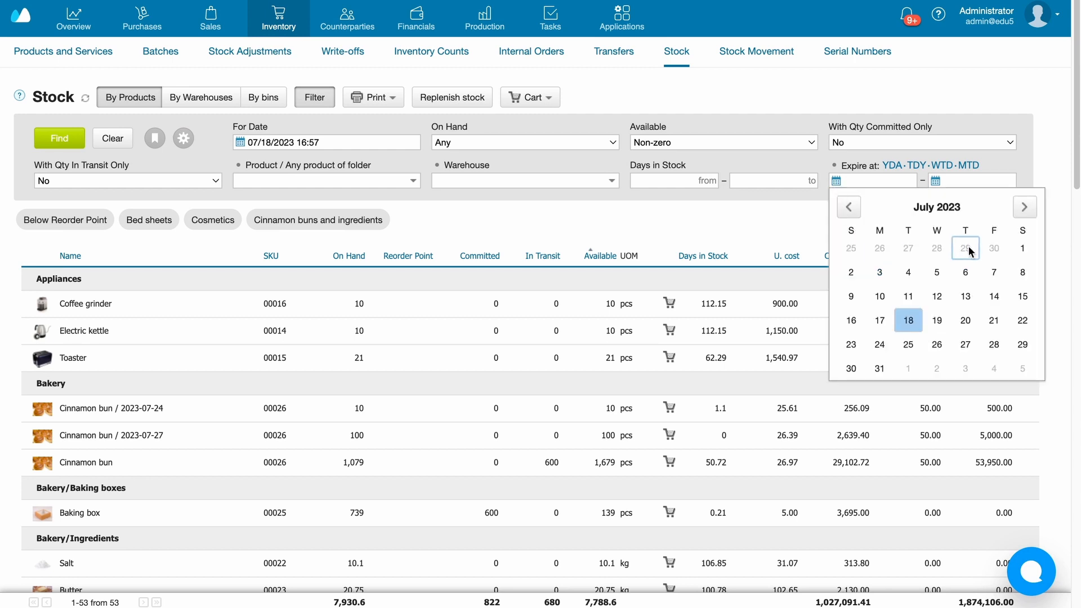
left_click(1022, 248)
left_click(935, 181)
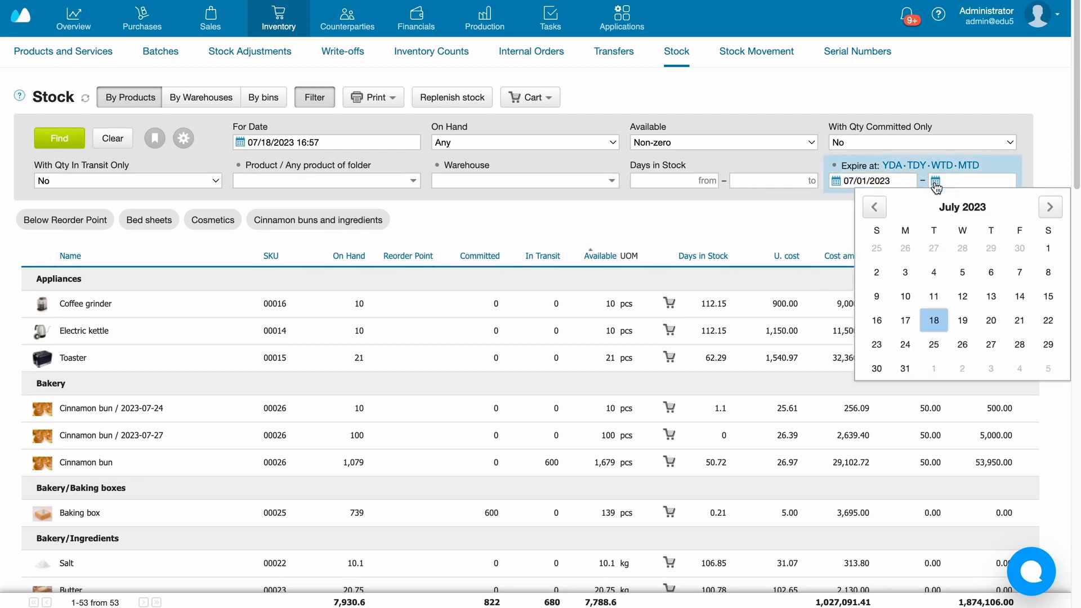
left_click(905, 368)
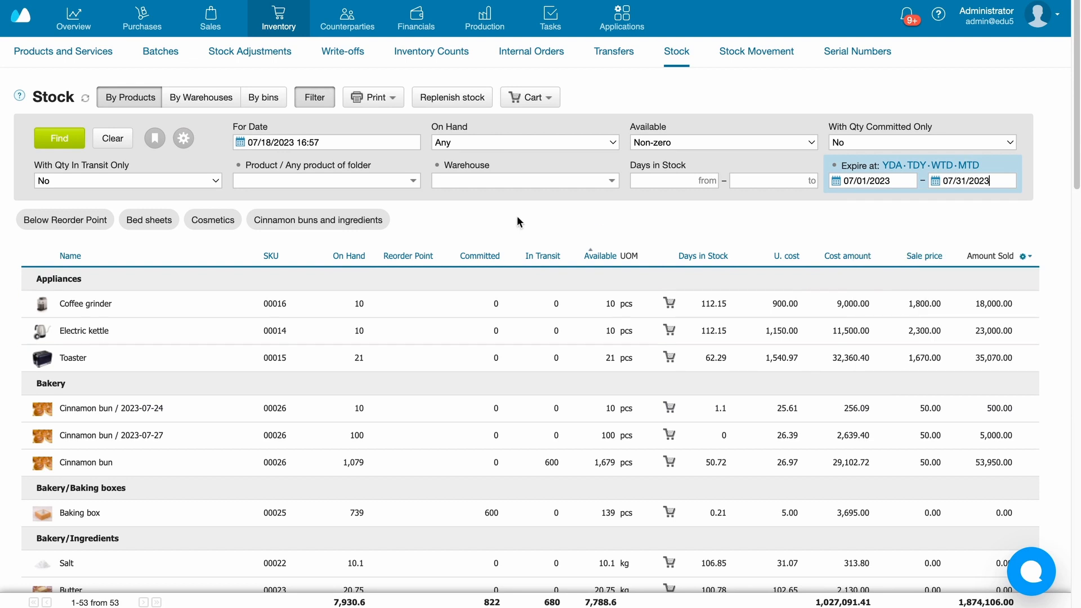
left_click(58, 150)
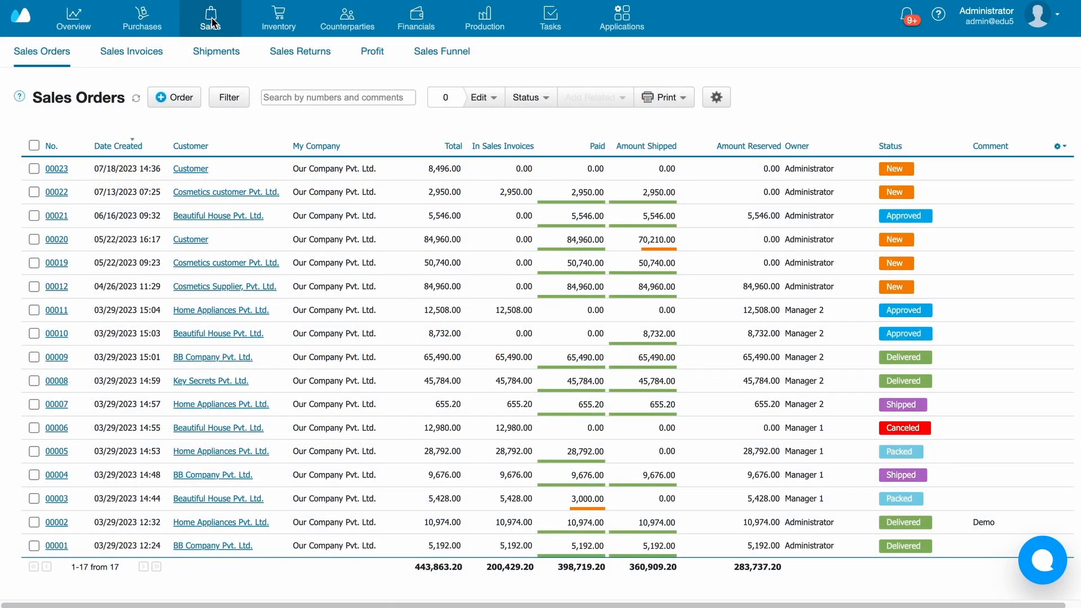
- Create a new sales order and add Cinnamon bun batch 2023-07-27 and Butter batch 2023-07-19 as items
left_click(158, 100)
left_click(215, 332)
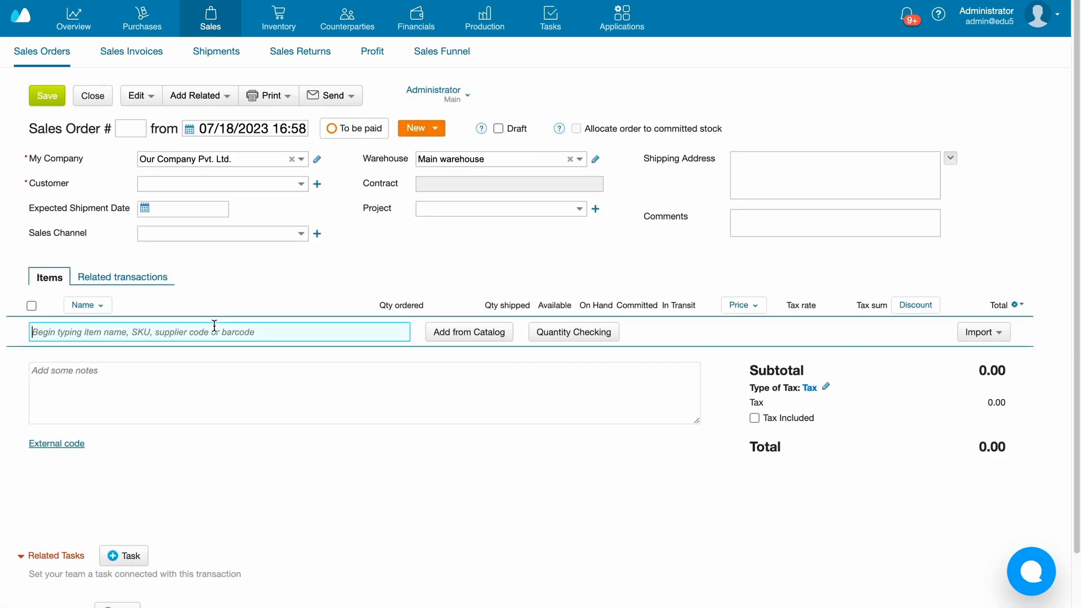
type("cinn")
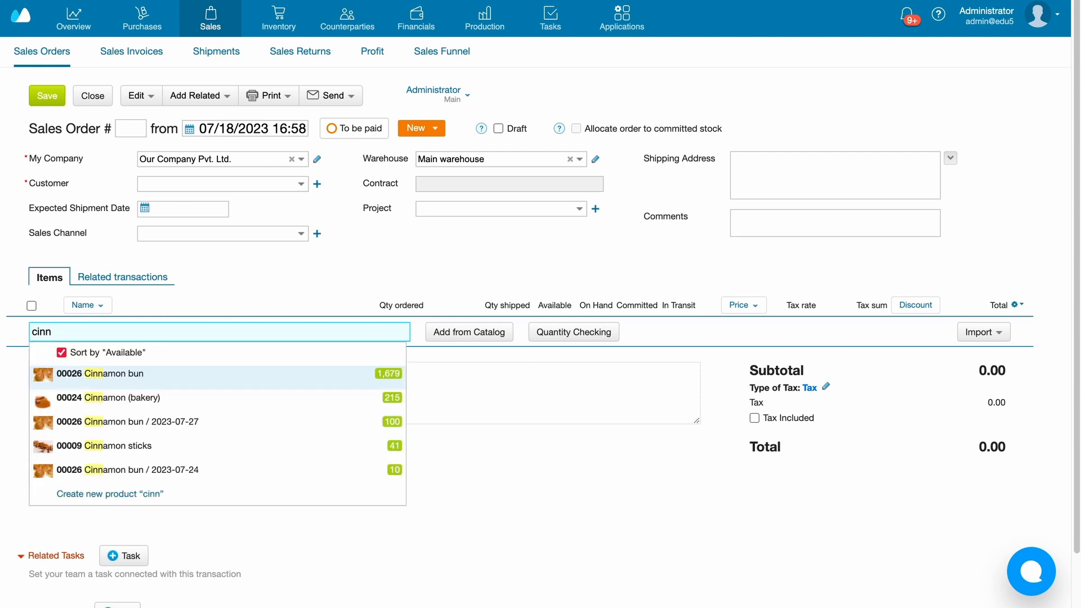
left_click(193, 378)
type("butter")
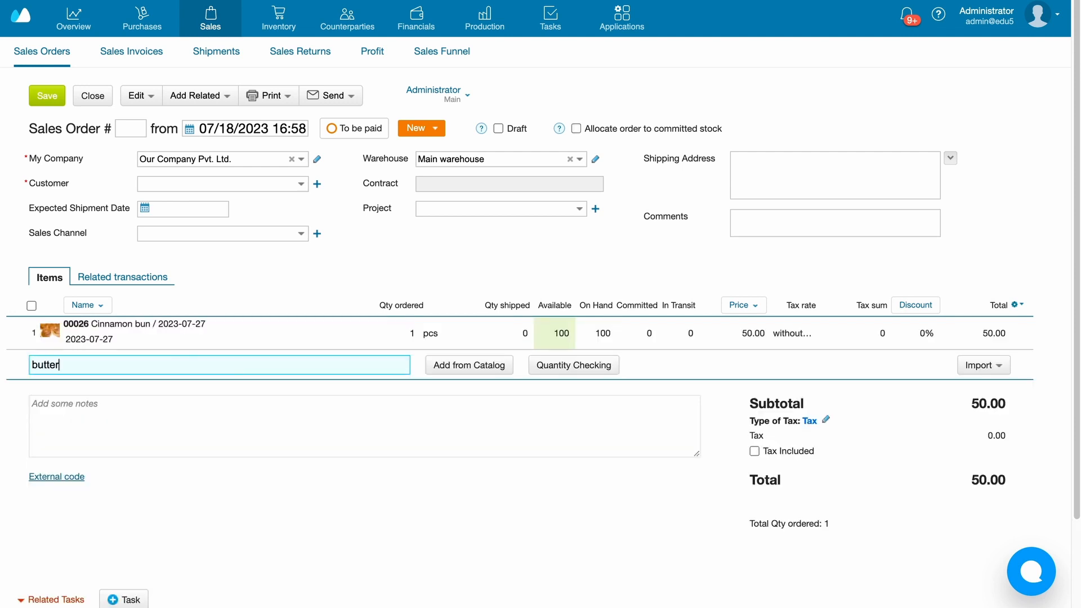
left_click(218, 410)
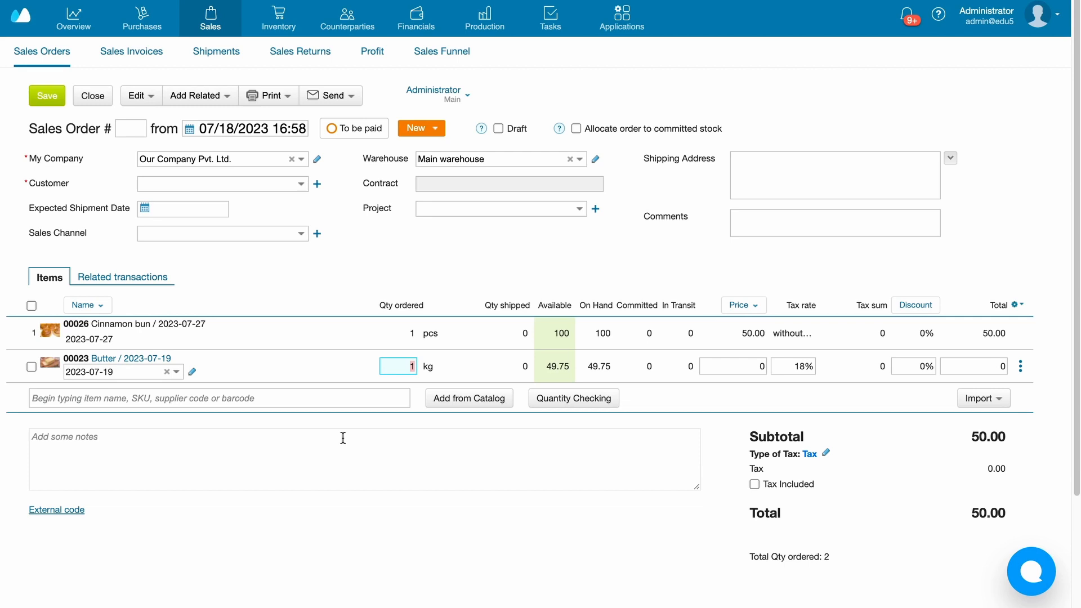
- Choose "Customer" as the sales order's customer and save the order
scroll(343, 438, "down", 1)
left_click(187, 171)
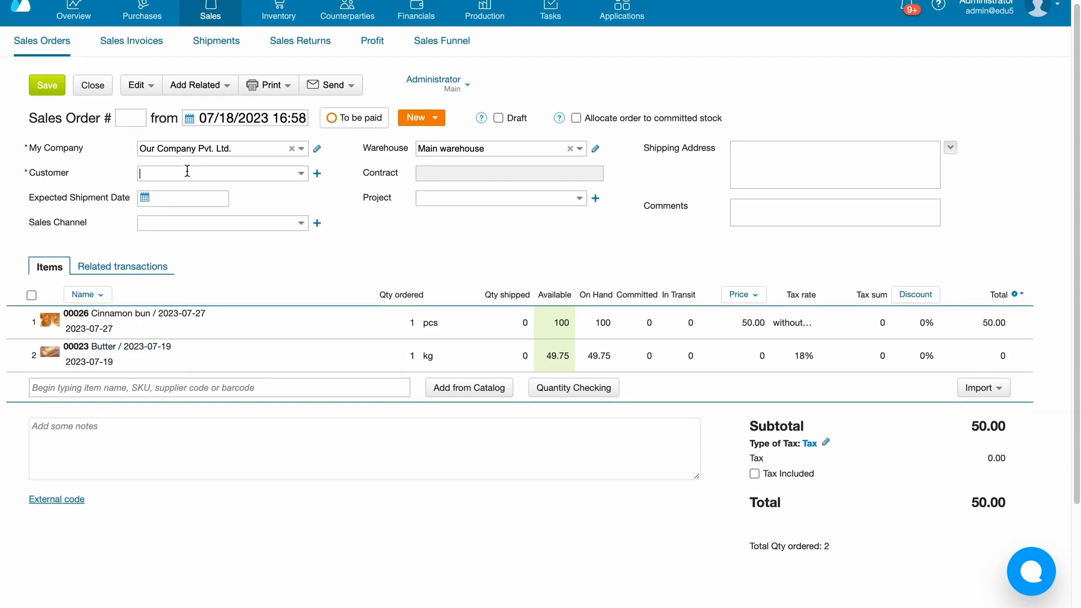
type("cus")
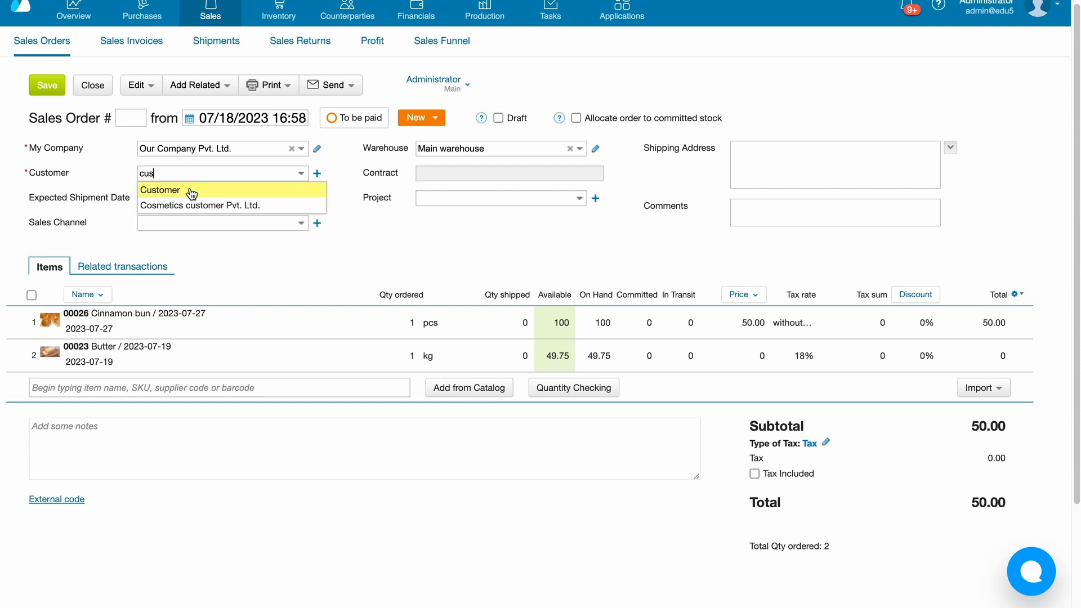
left_click(188, 189)
left_click(49, 85)
- Create a shipment related to the sales order for the Cinnamon bun and Butter batches and save it
left_click(220, 92)
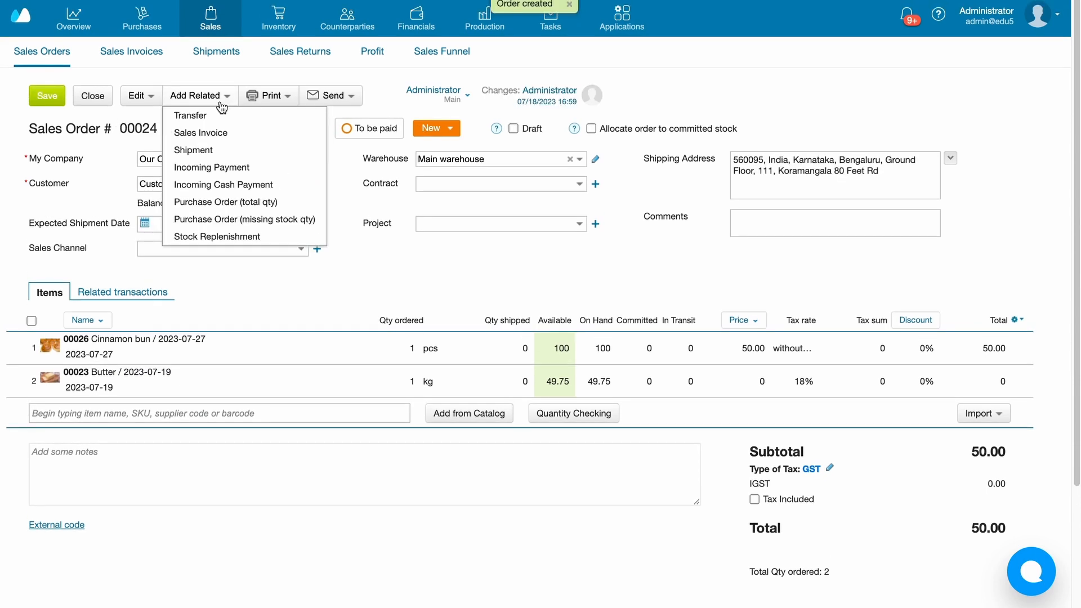
left_click(224, 152)
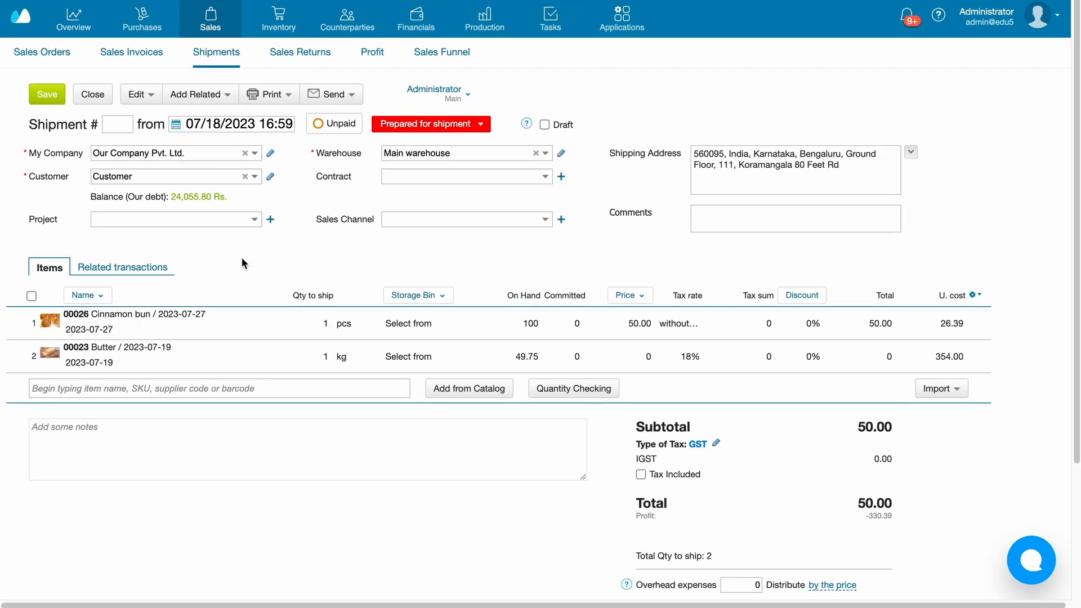
left_click(47, 94)
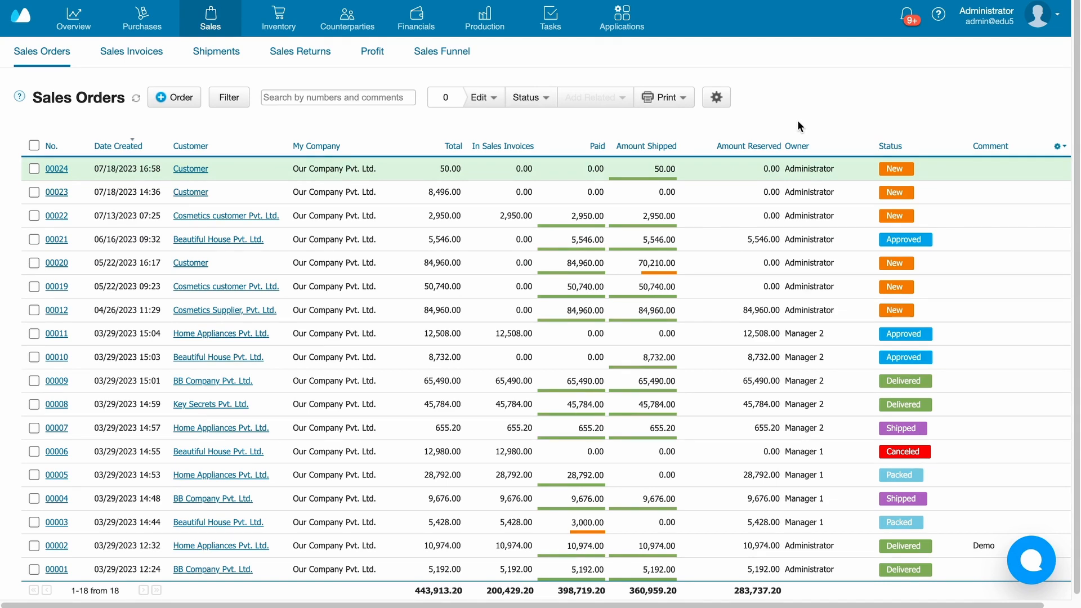
- Open the newest sales order from the list and check the shipped and available quantities of its batch items
left_click(569, 179)
scroll(568, 179, "down", 1)
scroll(554, 264, "up", 1)
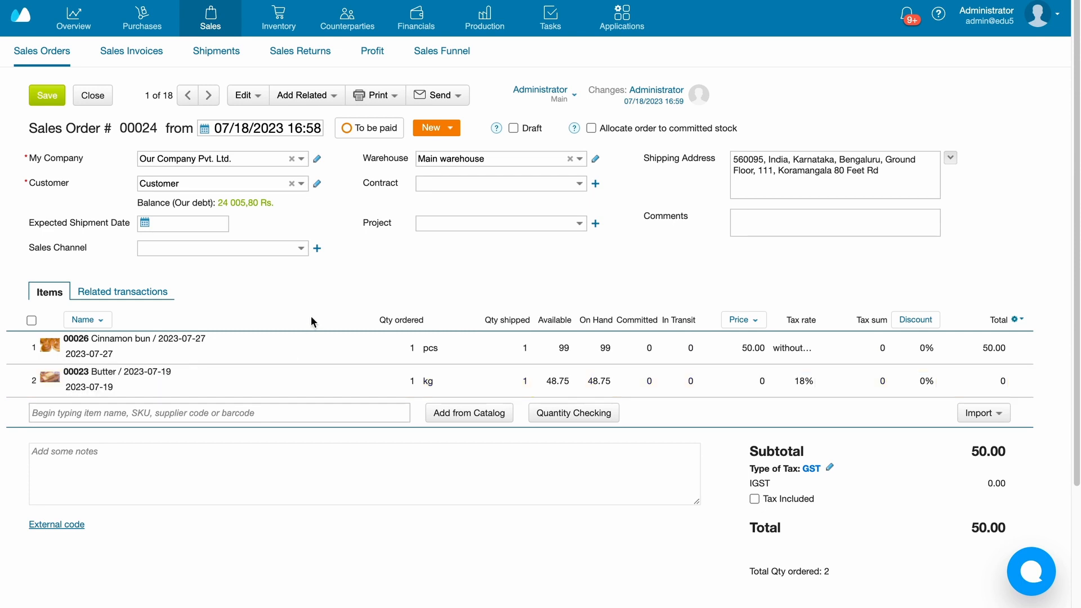
- Open the inventory's stock movement report and filter it by the product Butter
mouse_move(278, 20)
left_click(730, 52)
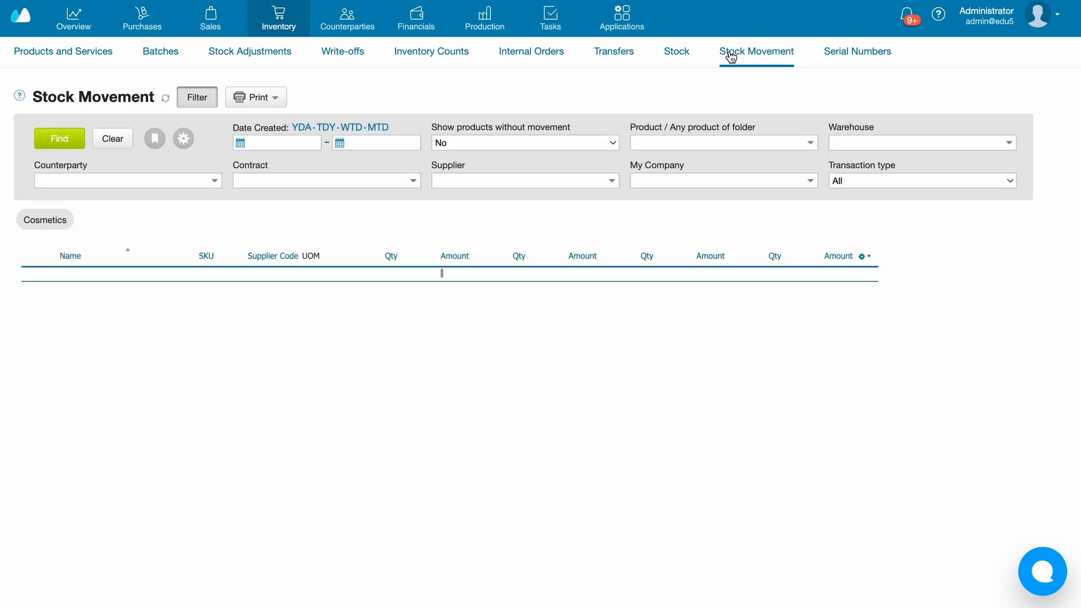
left_click(700, 142)
type("butter")
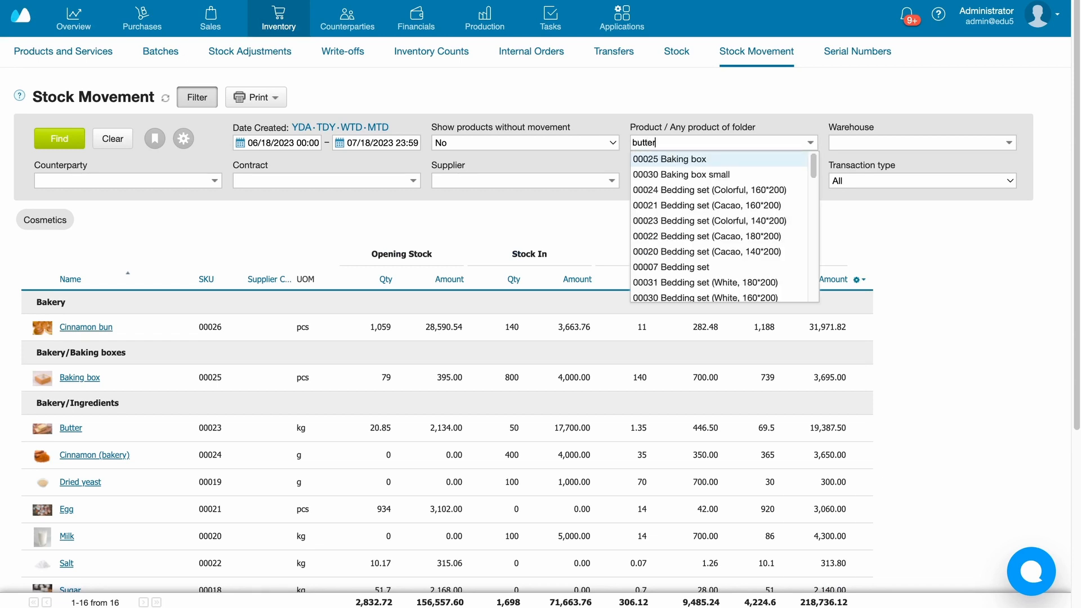
left_click(700, 159)
left_click(59, 138)
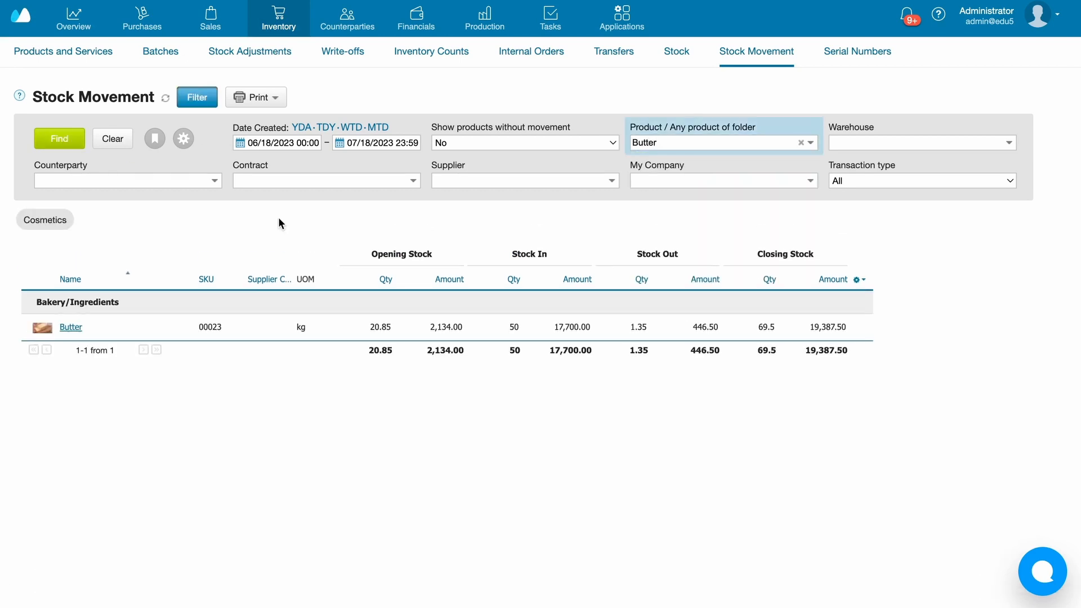
- Open Butter's stock movement details and examine each batch's transactions, quantities, costs and amounts
left_click(327, 325)
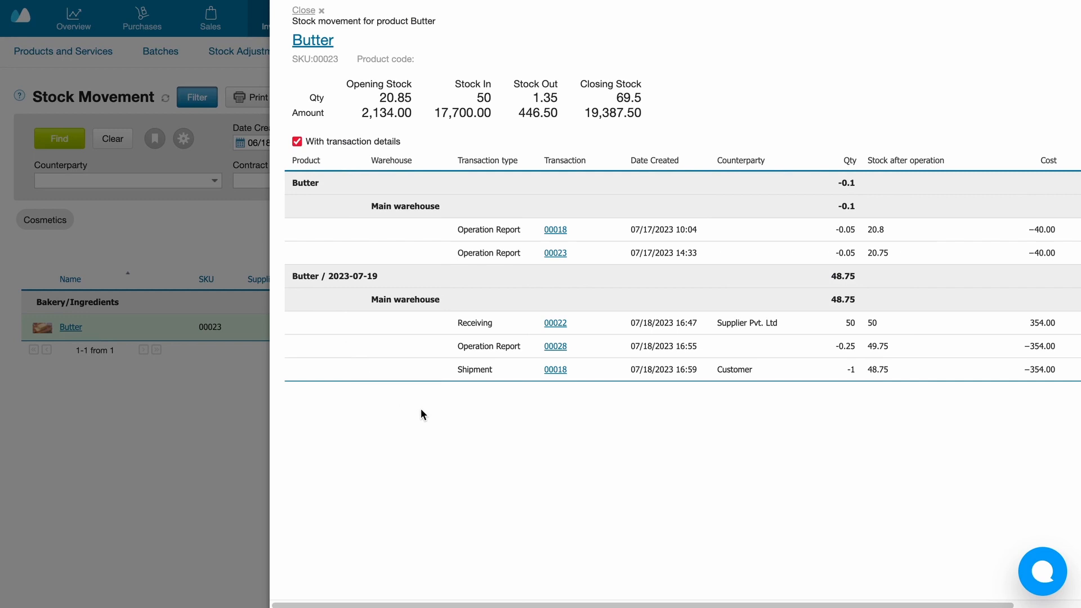
scroll(421, 414, "right", 3)
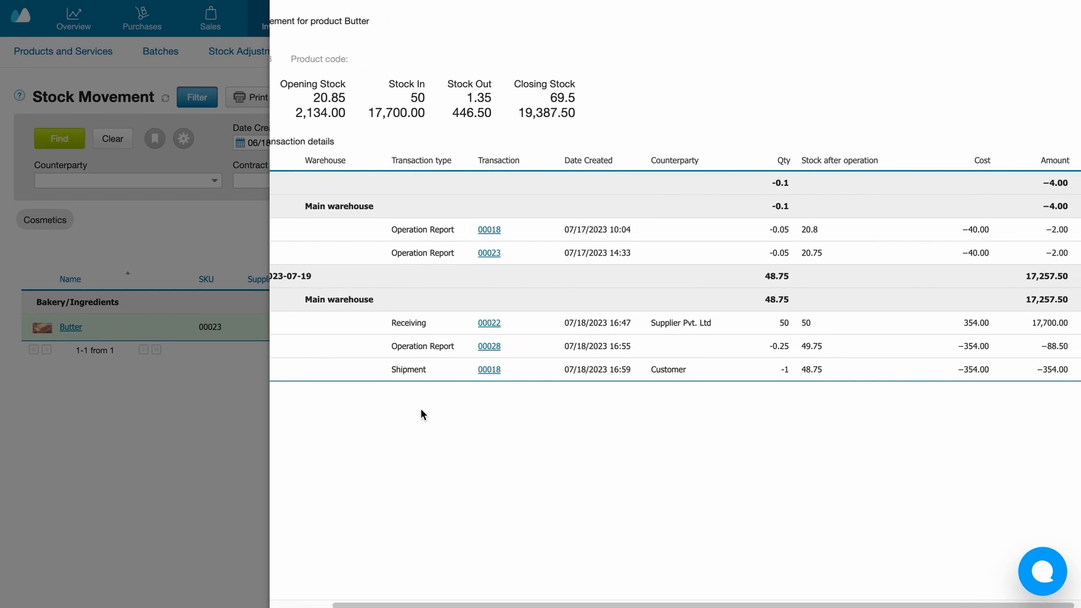
scroll(421, 413, "right", 1)
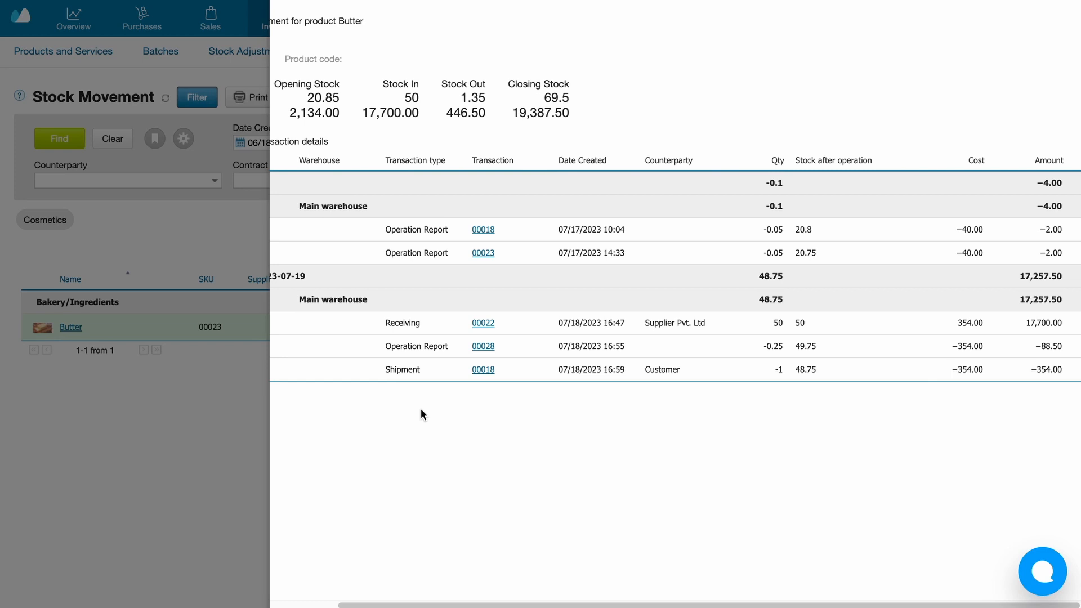
scroll(421, 411, "left", 2)
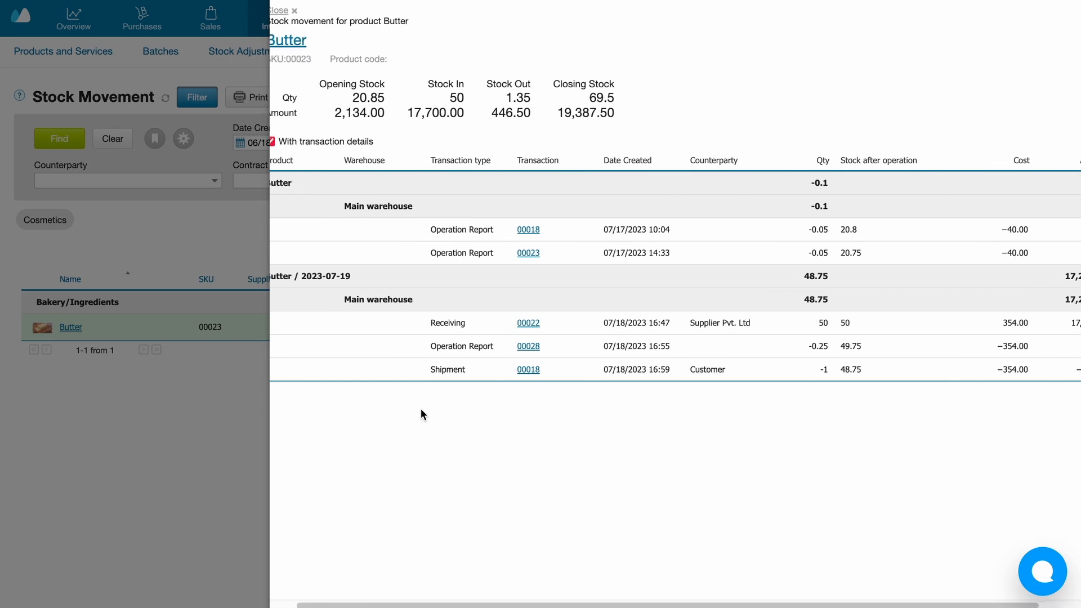
scroll(421, 412, "left", 1)
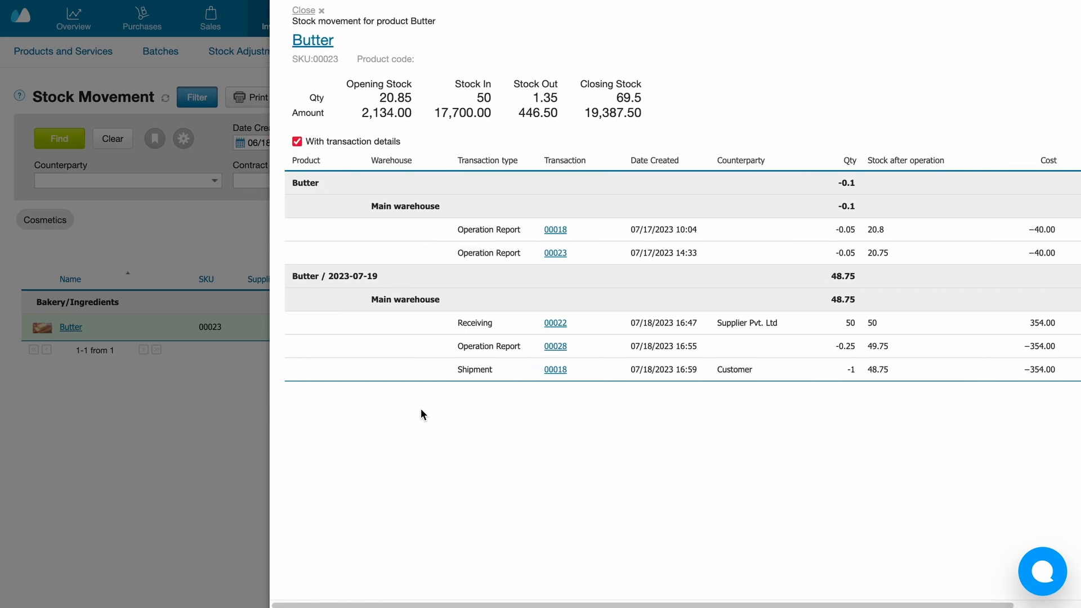